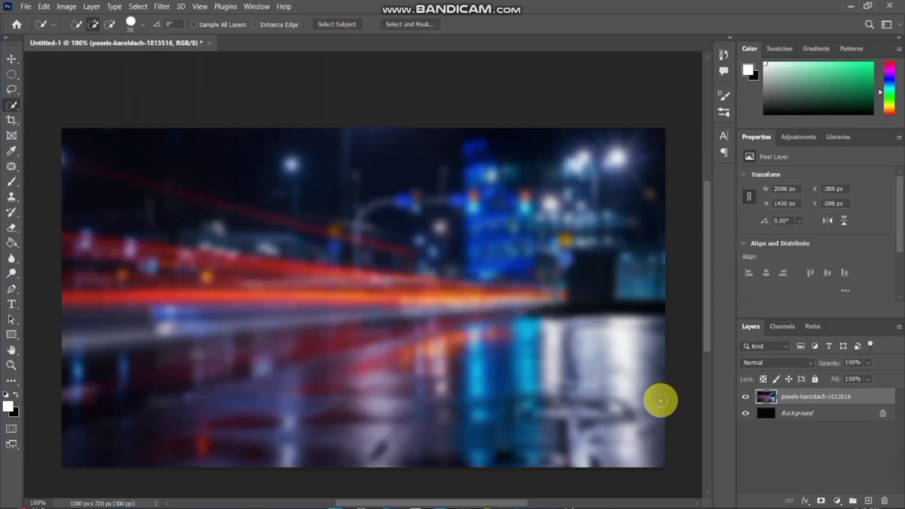
# - Add a Brightness/Contrast adjustment layer with brightness -126 and contrast -22 over the night-city background
pyautogui.click(838, 502)
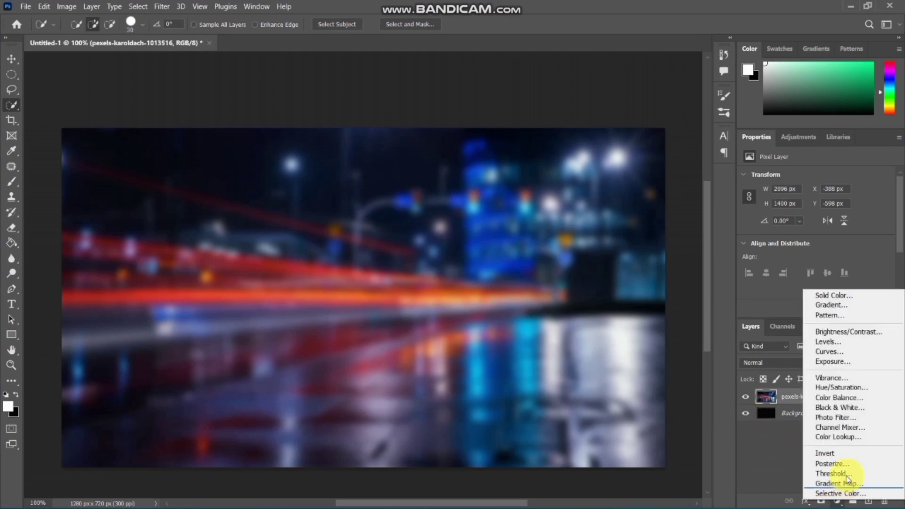
pyautogui.click(864, 332)
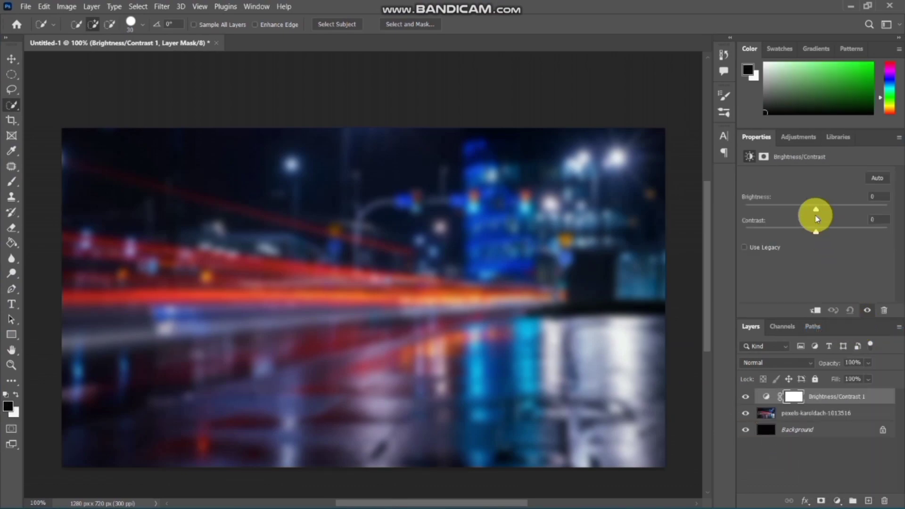
pyautogui.moveTo(815, 207); pyautogui.dragTo(757, 212)
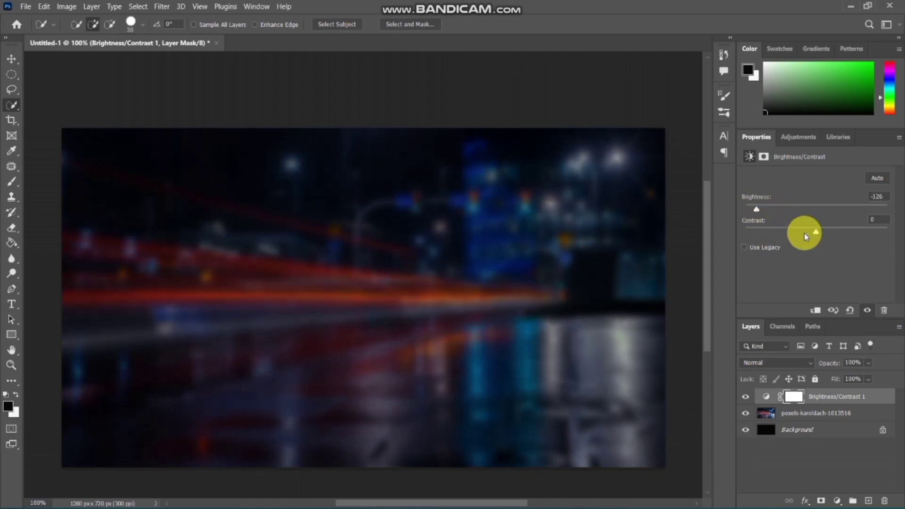
pyautogui.moveTo(817, 232); pyautogui.dragTo(784, 235)
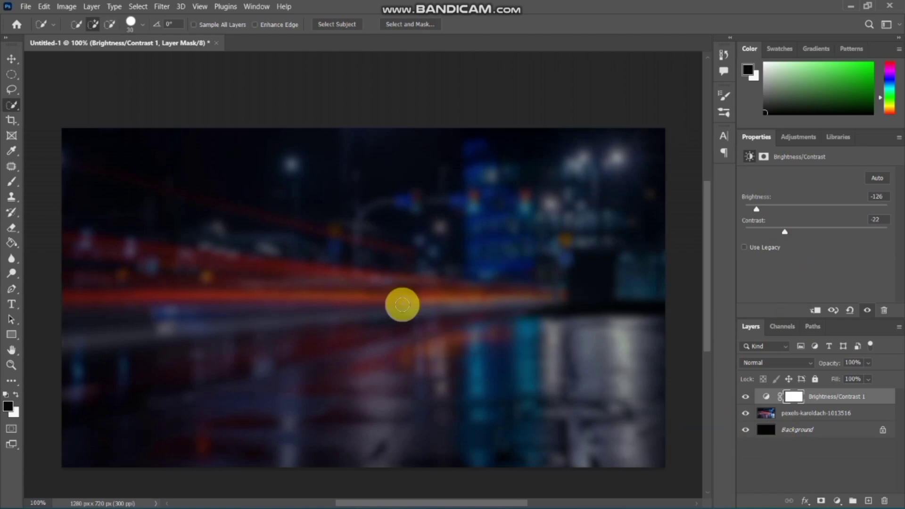
# - Place Cat1.jpg as an embedded layer over the darkened city background
pyautogui.click(25, 6)
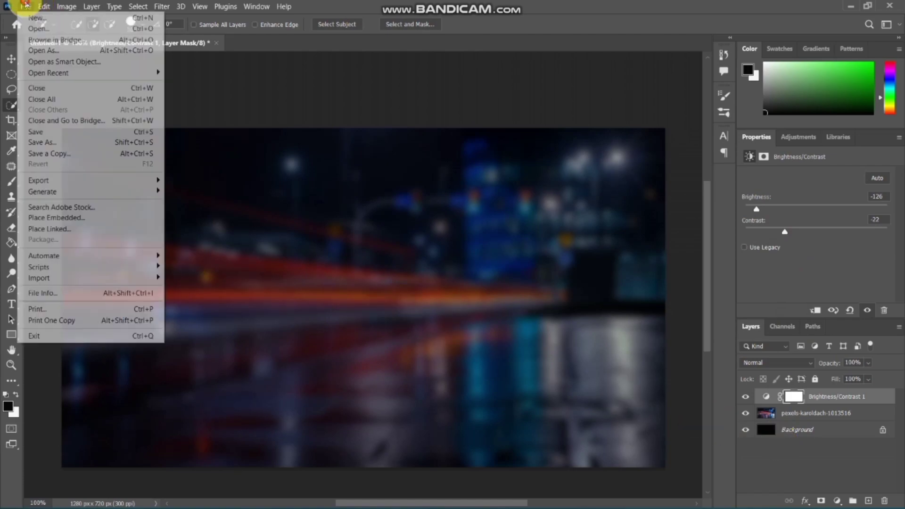
pyautogui.click(57, 217)
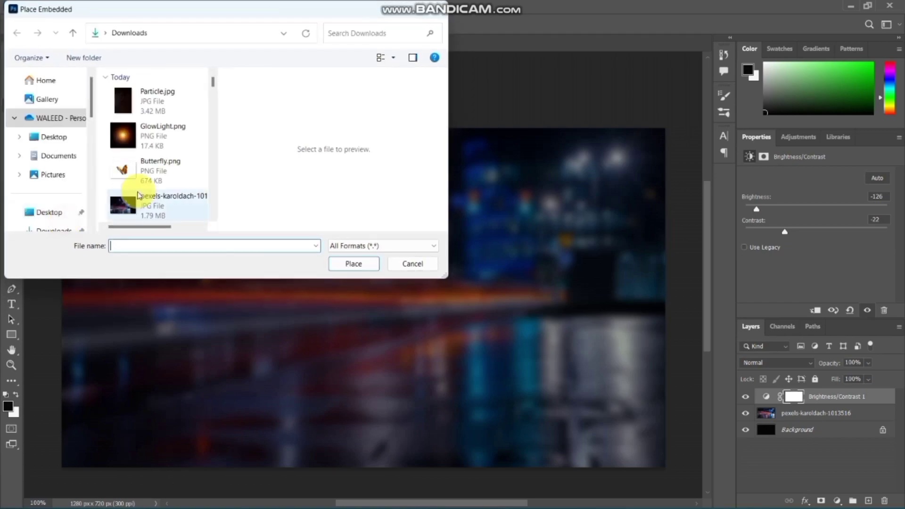
pyautogui.scroll(-2, 155, 142)
pyautogui.click(180, 93)
pyautogui.click(362, 264)
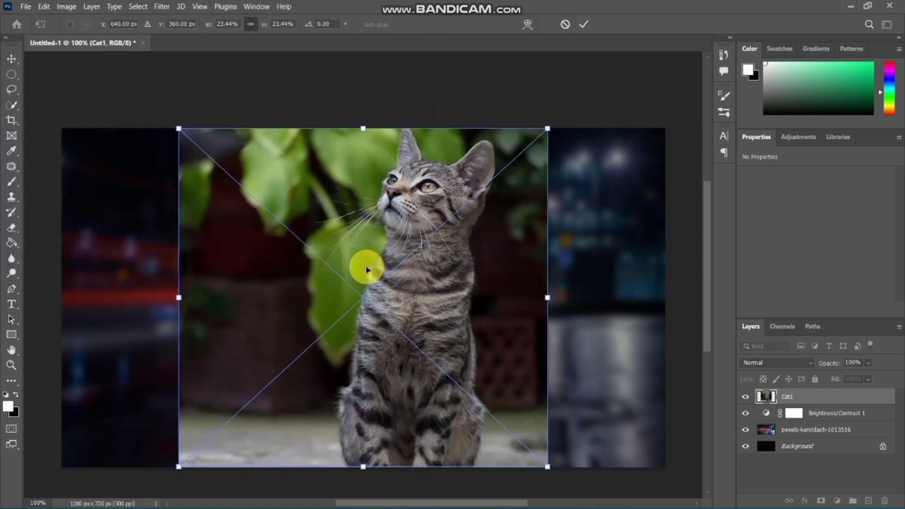
pyautogui.press('Return')
# - Mask the Cat1 layer so only the kitten remains visible
pyautogui.press('w')
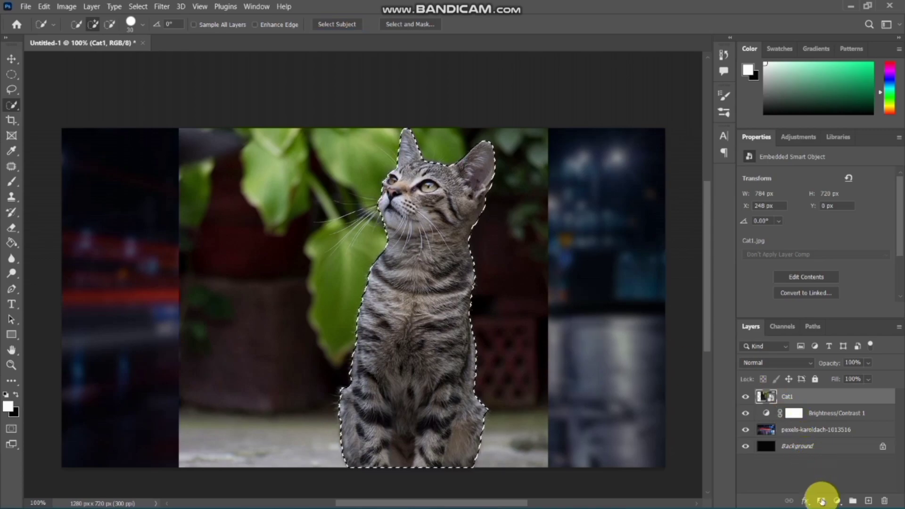
pyautogui.click(822, 501)
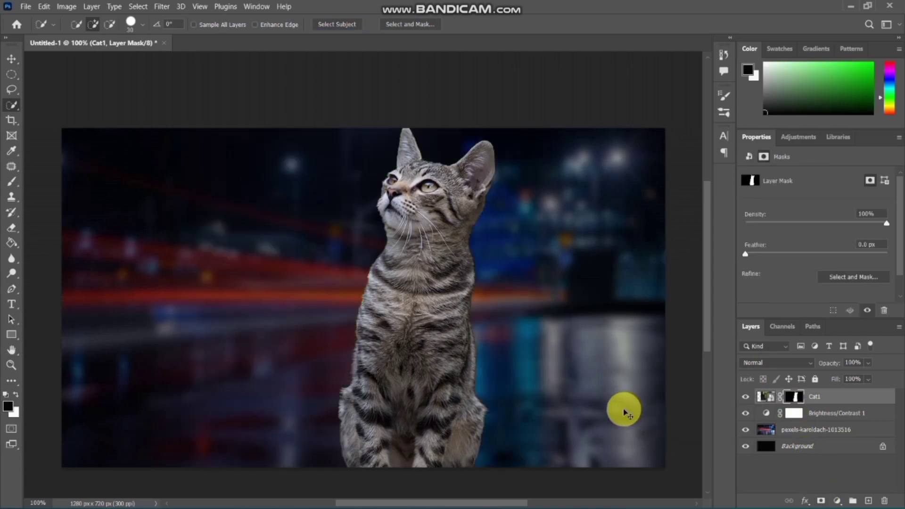
pyautogui.hotkey('ctrl', 't')
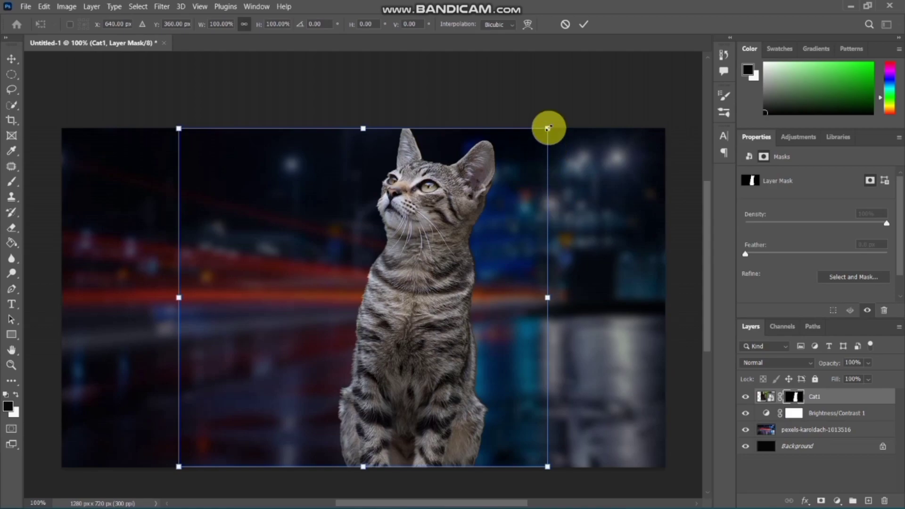
# - Scale, slightly tilt and stretch the kitten, moving it to the bottom centre of the scene
pyautogui.moveTo(548, 128); pyautogui.dragTo(491, 180)
pyautogui.moveTo(426, 273)
pyautogui.mouseDown()
pyautogui.moveTo(449, 341)
pyautogui.moveTo(440, 357)
pyautogui.mouseUp()
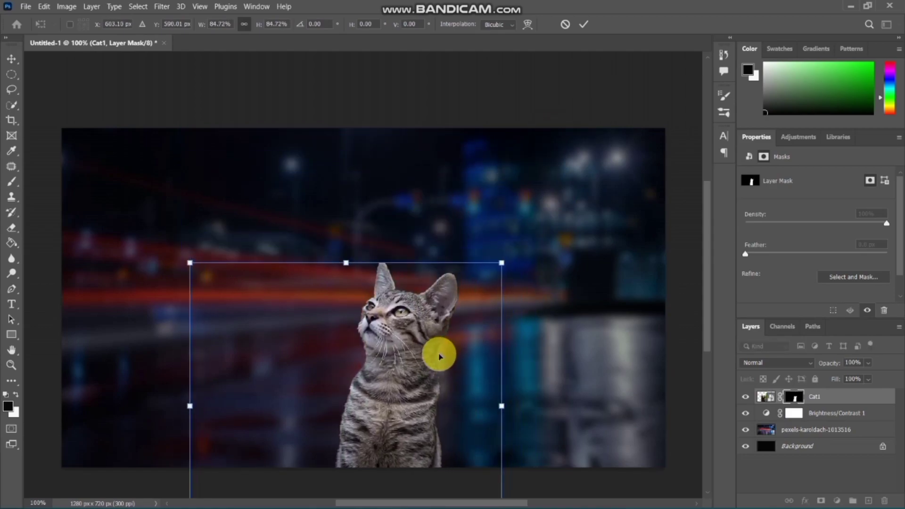
pyautogui.moveTo(502, 263)
pyautogui.mouseDown()
pyautogui.moveTo(511, 212)
pyautogui.moveTo(507, 265)
pyautogui.mouseUp()
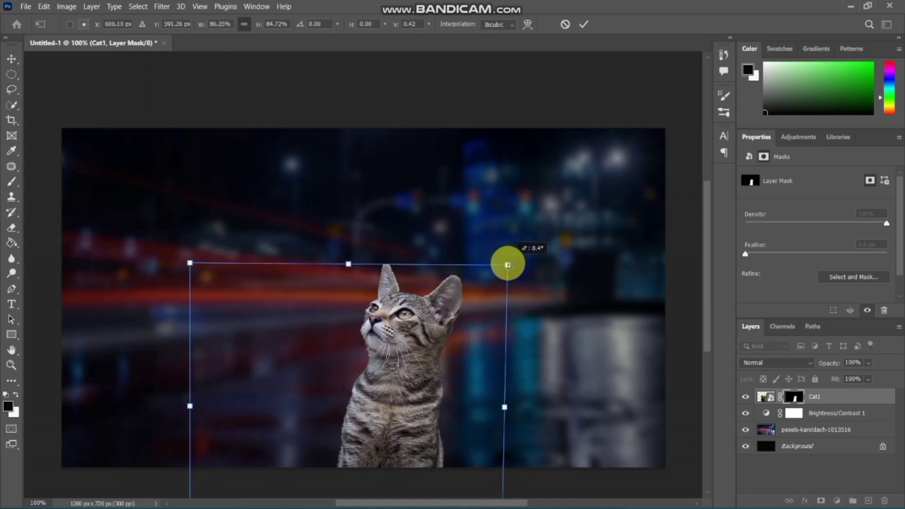
pyautogui.moveTo(348, 264); pyautogui.dragTo(349, 194)
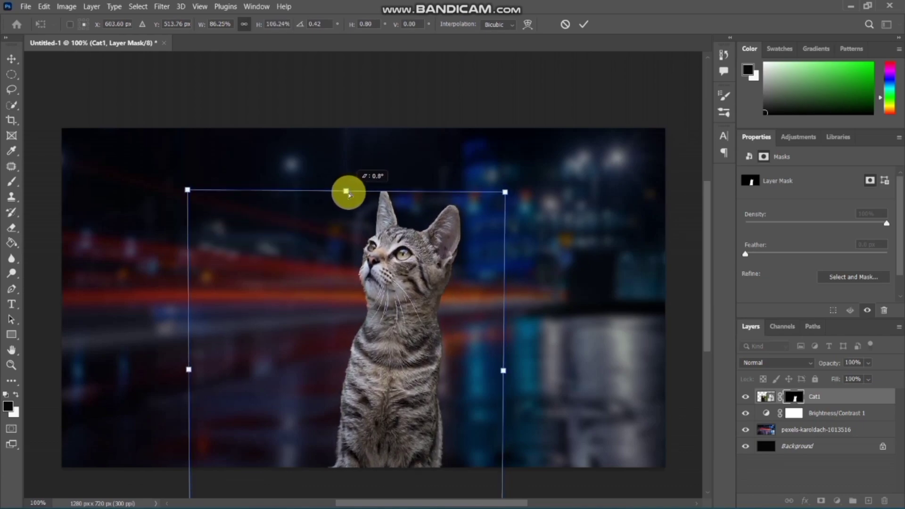
pyautogui.moveTo(504, 371); pyautogui.dragTo(595, 371)
pyautogui.moveTo(515, 377); pyautogui.dragTo(462, 395)
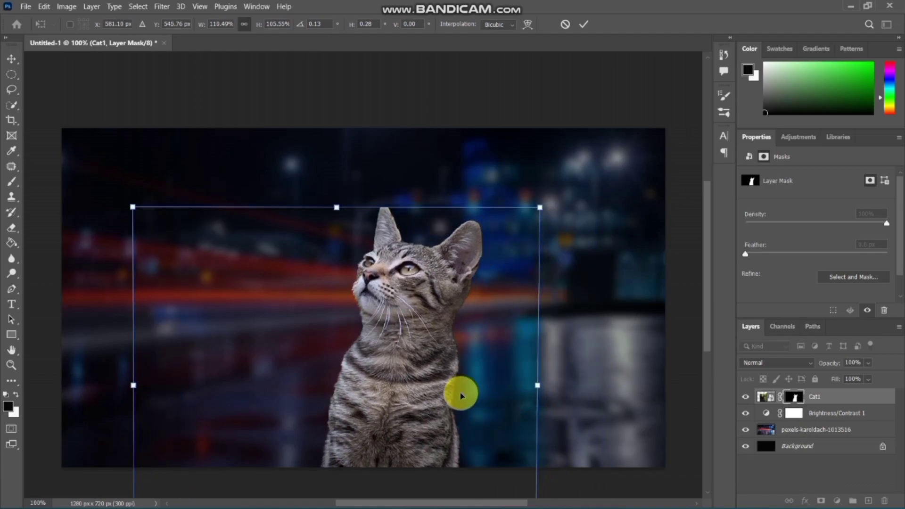
pyautogui.press('Return')
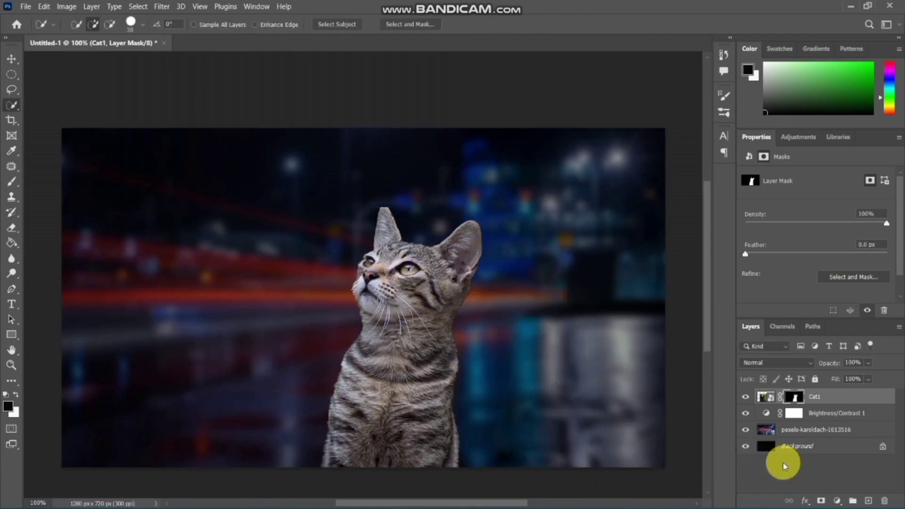
# - Add a second Brightness/Contrast adjustment layer above the kitten, brightness 35 and contrast -4
pyautogui.click(835, 499)
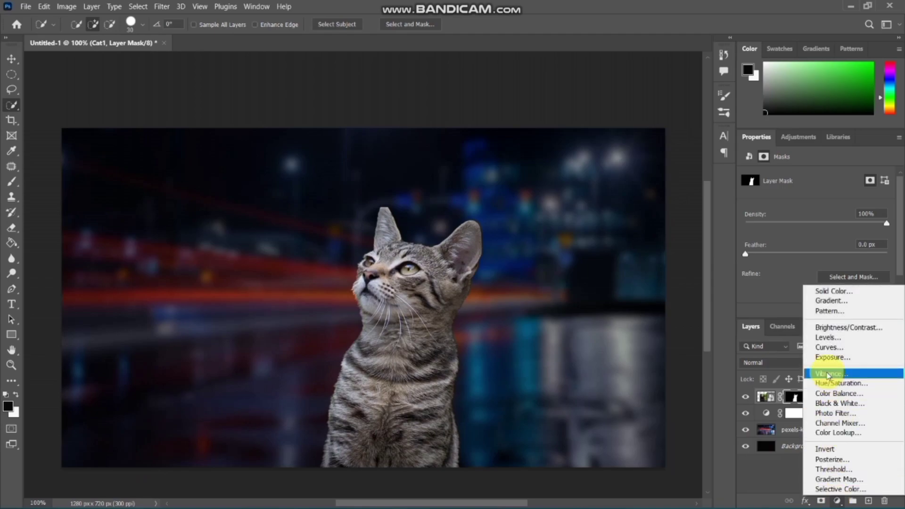
pyautogui.click(821, 330)
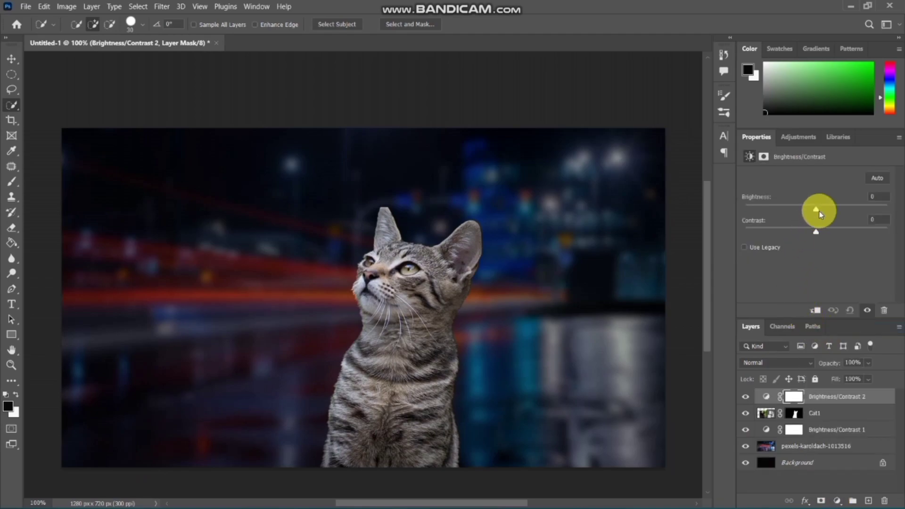
pyautogui.moveTo(819, 210); pyautogui.dragTo(834, 216)
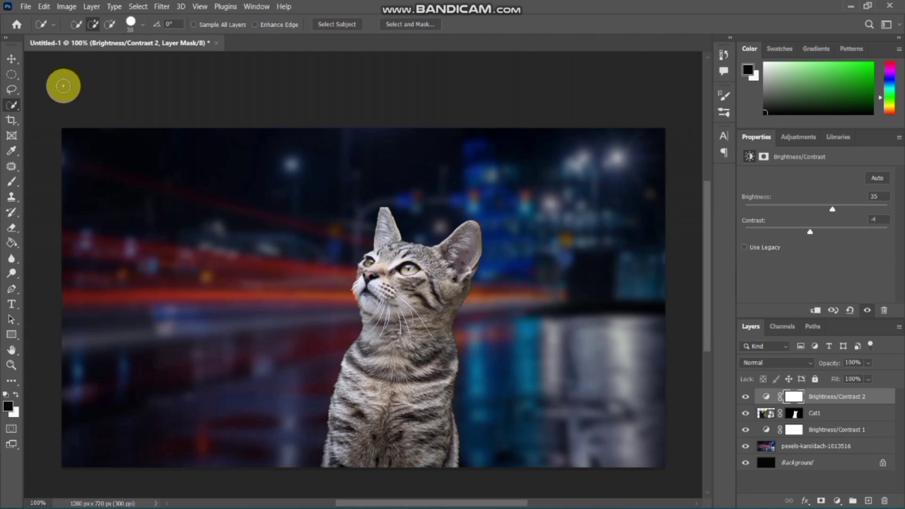
pyautogui.click(25, 6)
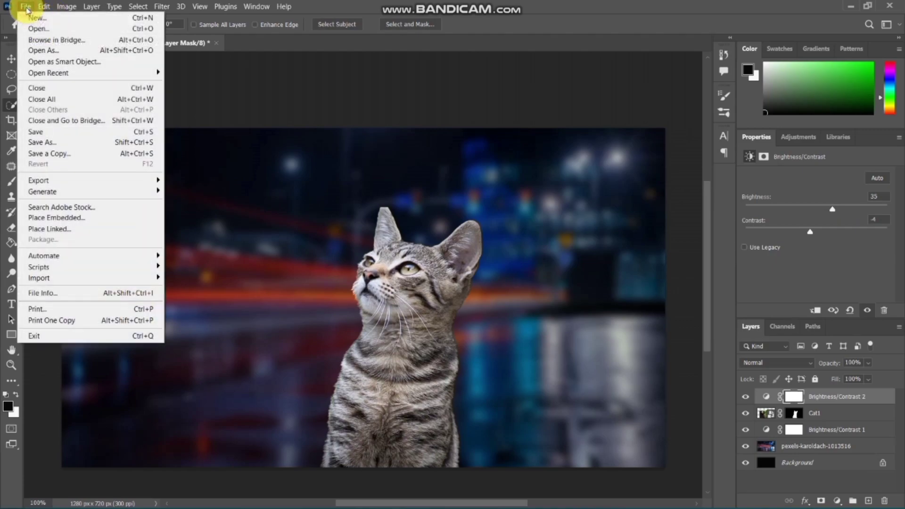
# - Place the butterfly image into the document, moving it up and left
pyautogui.click(71, 218)
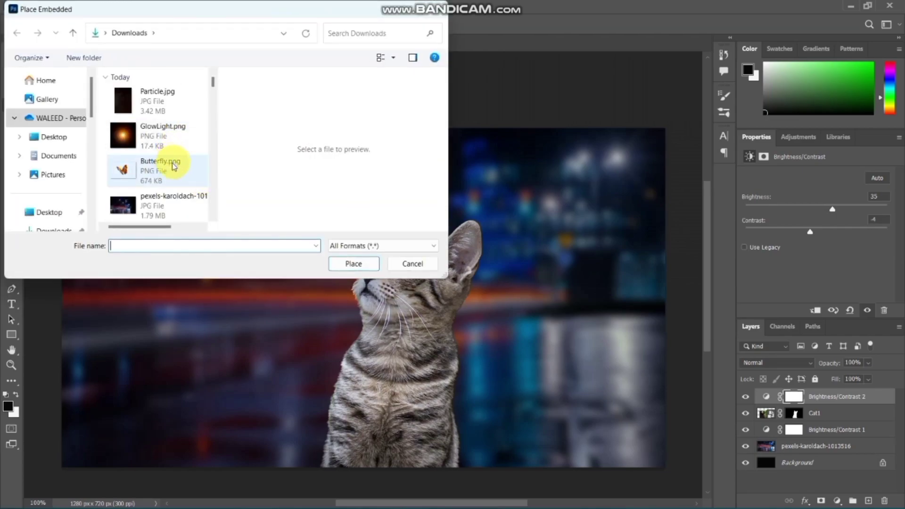
pyautogui.click(174, 165)
pyautogui.click(355, 263)
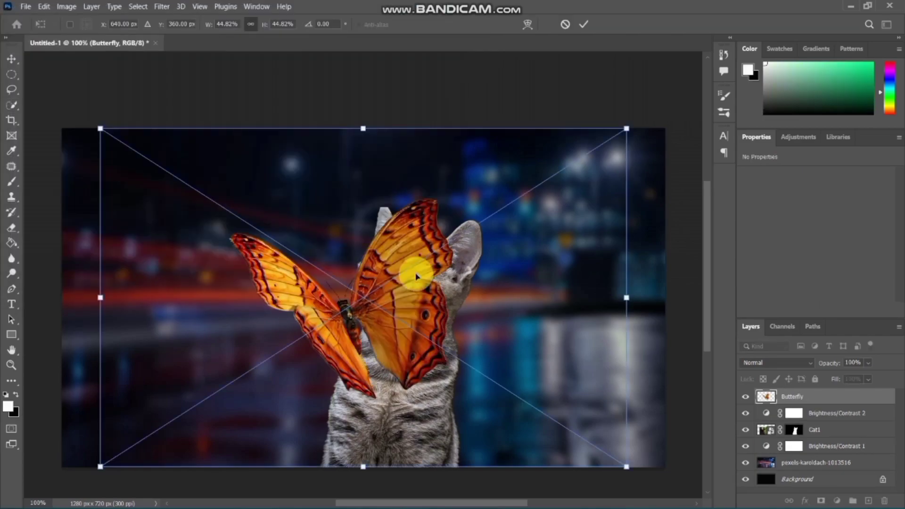
pyautogui.moveTo(416, 275); pyautogui.dragTo(339, 228)
# - Flip the butterfly horizontally, shrink it to about a quarter size and position it top-left
pyautogui.rightClick(304, 242)
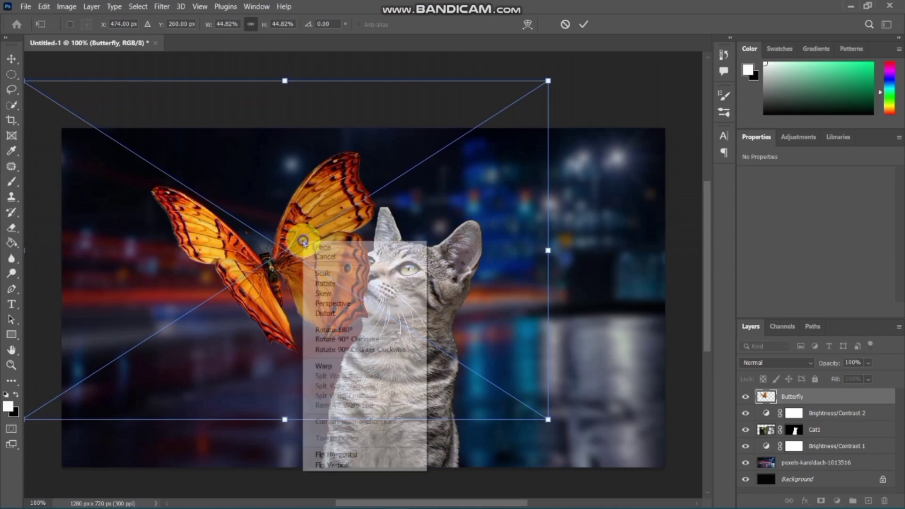
pyautogui.click(337, 455)
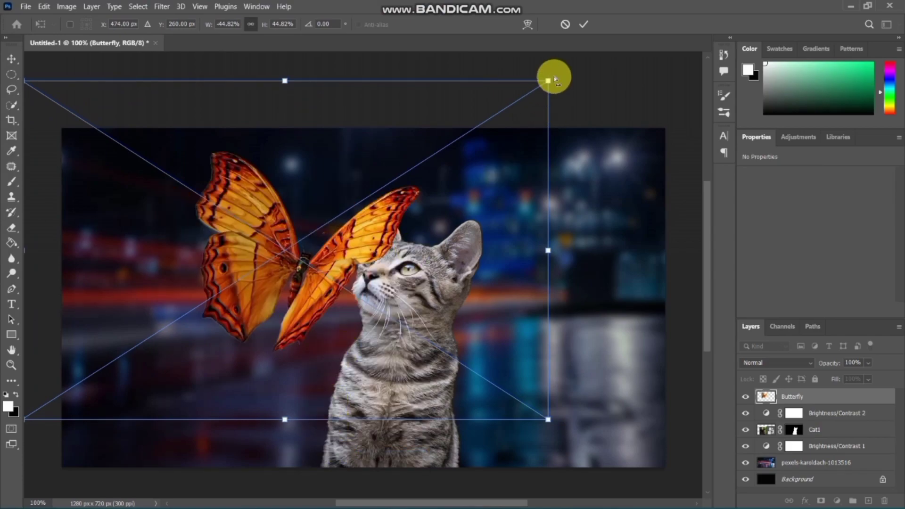
pyautogui.moveTo(550, 79); pyautogui.dragTo(308, 271)
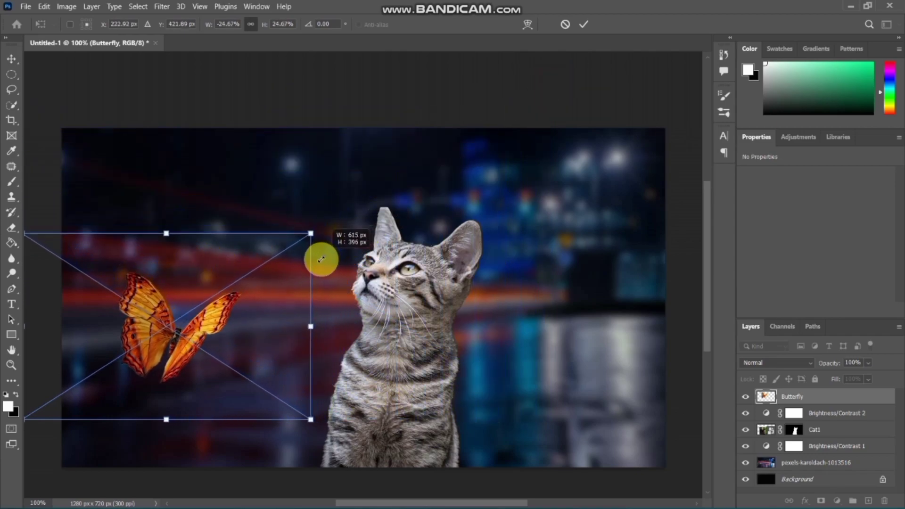
pyautogui.moveTo(145, 351); pyautogui.dragTo(236, 235)
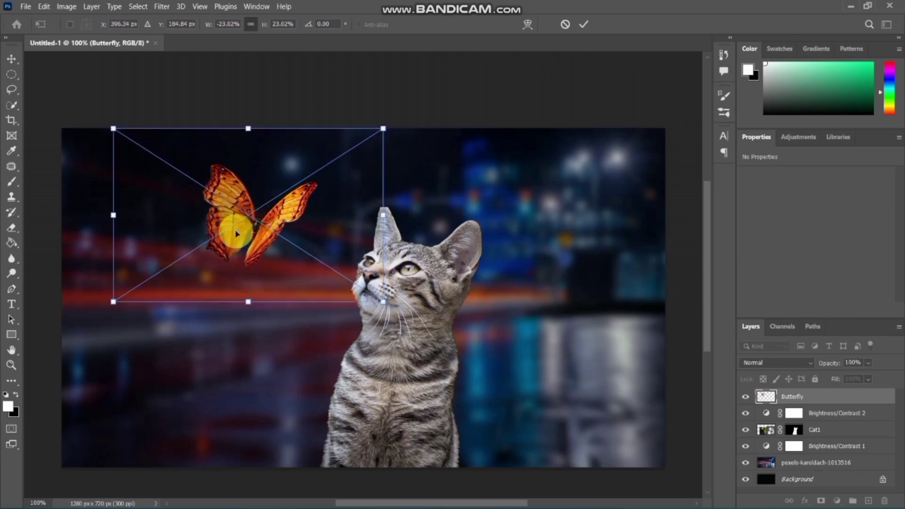
pyautogui.press('Return')
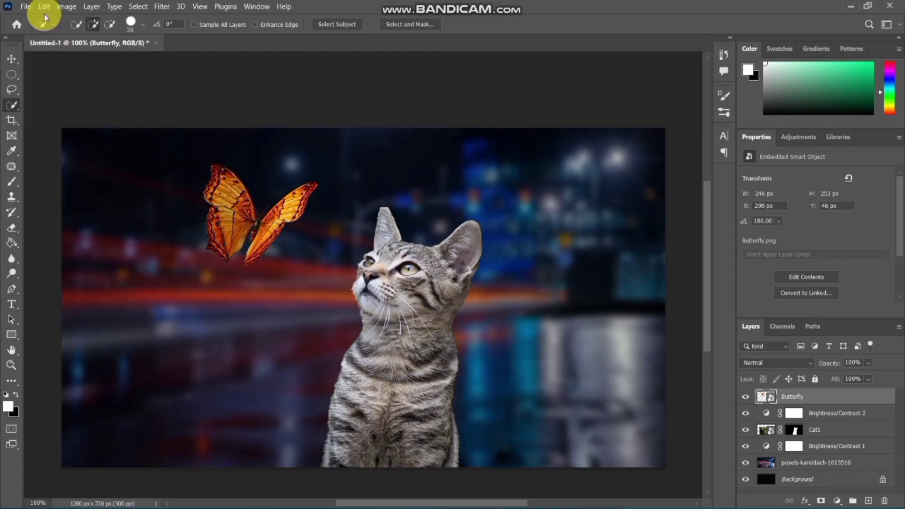
# - Place GlowLight.png and shrink it down over the butterfly
pyautogui.click(26, 6)
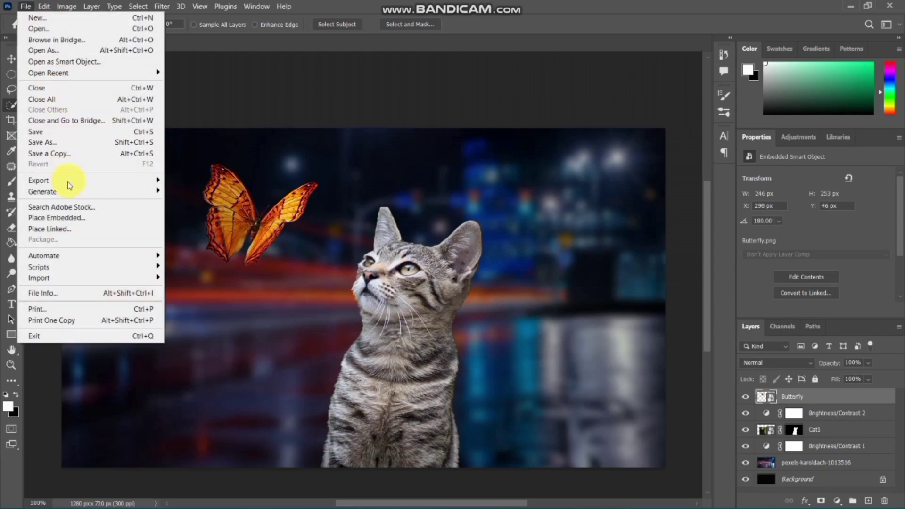
pyautogui.click(75, 217)
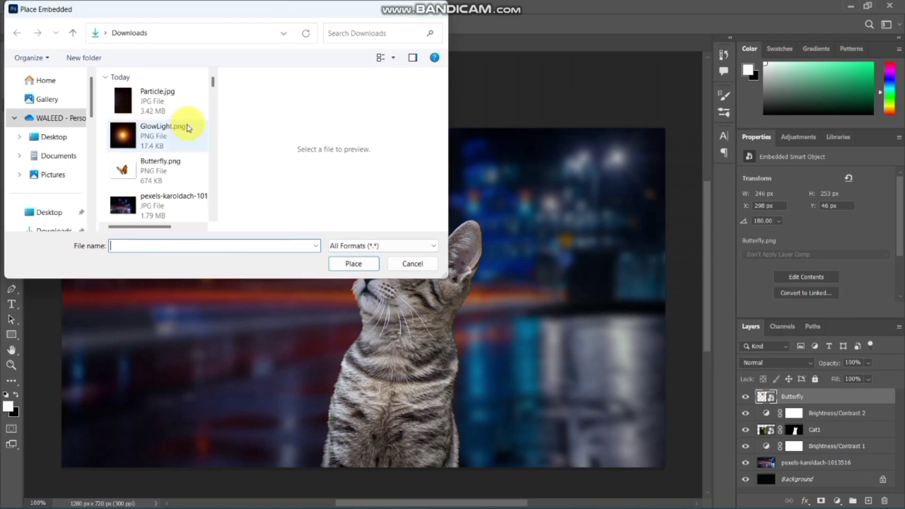
pyautogui.doubleClick(192, 129)
pyautogui.moveTo(390, 340); pyautogui.dragTo(312, 326)
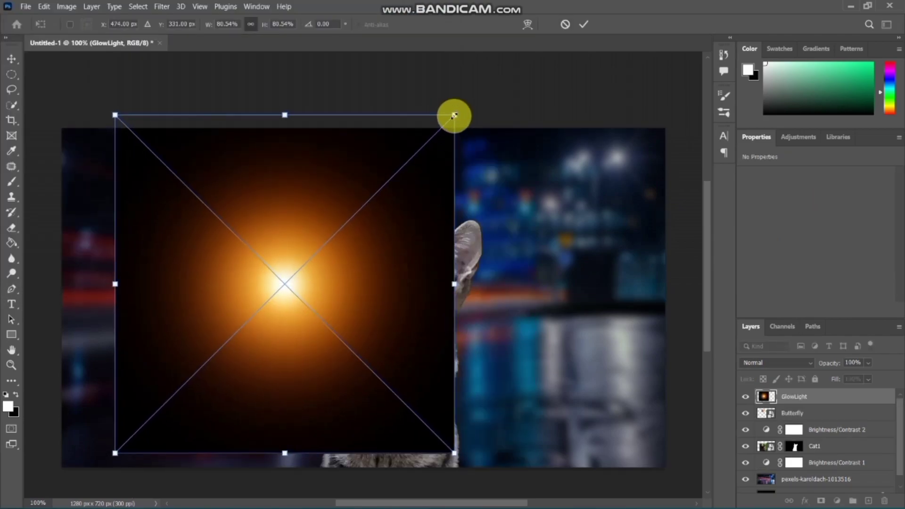
pyautogui.moveTo(454, 115)
pyautogui.mouseDown()
pyautogui.moveTo(404, 192)
pyautogui.moveTo(318, 273)
pyautogui.moveTo(283, 285)
pyautogui.mouseUp()
pyautogui.moveTo(211, 362)
pyautogui.mouseDown()
pyautogui.moveTo(272, 214)
pyautogui.moveTo(264, 214)
pyautogui.mouseUp()
pyautogui.press('Return')
pyautogui.press('w')
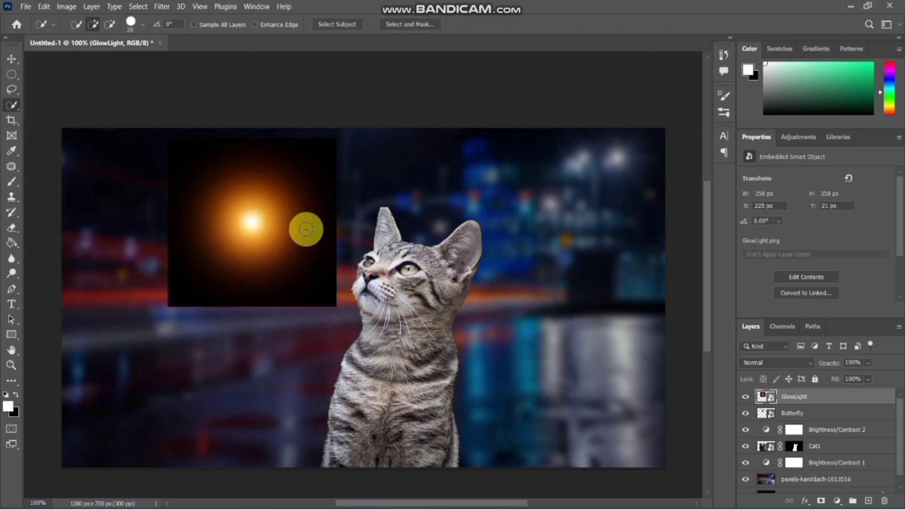
# - Set the GlowLight layer to Linear Dodge (Add) and nudge it slightly right onto the butterfly
pyautogui.click(802, 363)
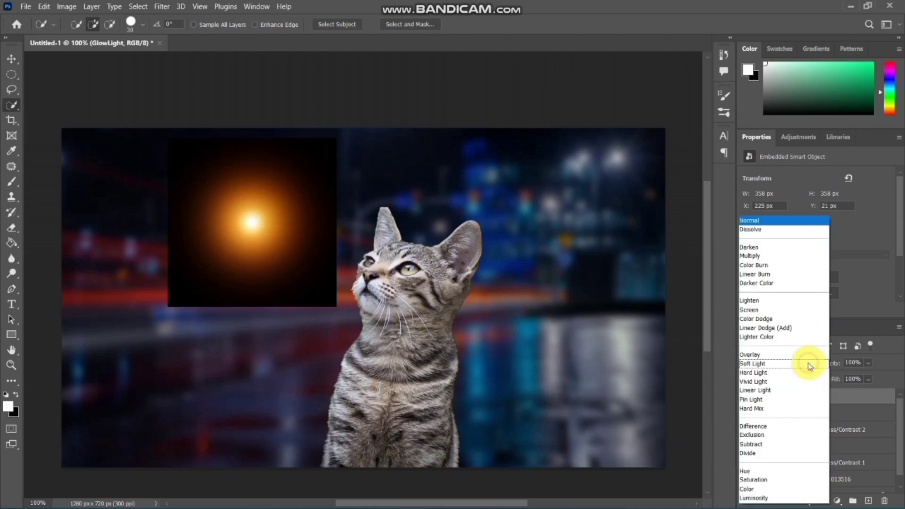
pyautogui.click(785, 328)
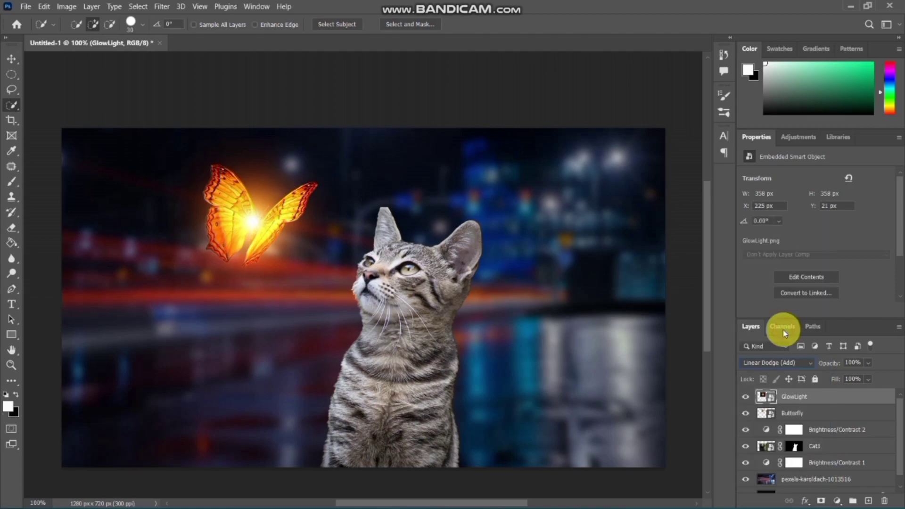
pyautogui.hotkey('ctrl', 't')
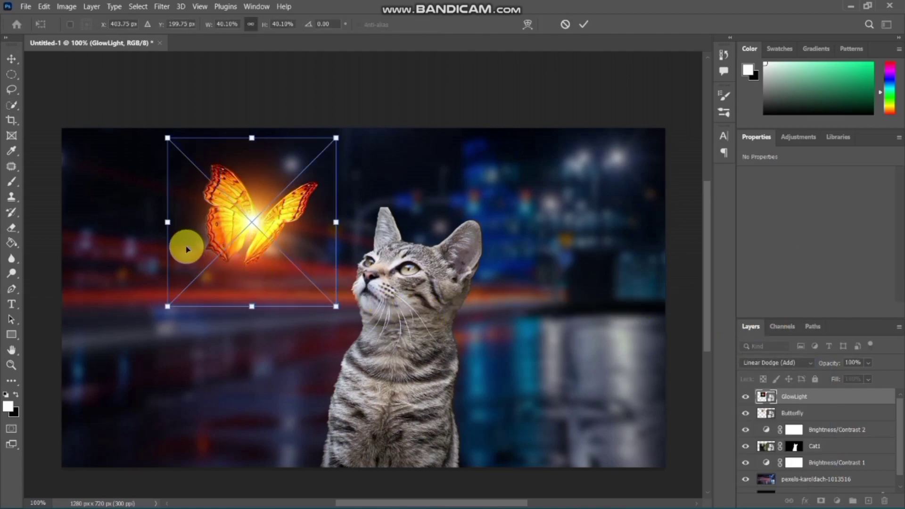
pyautogui.moveTo(236, 234); pyautogui.dragTo(242, 236)
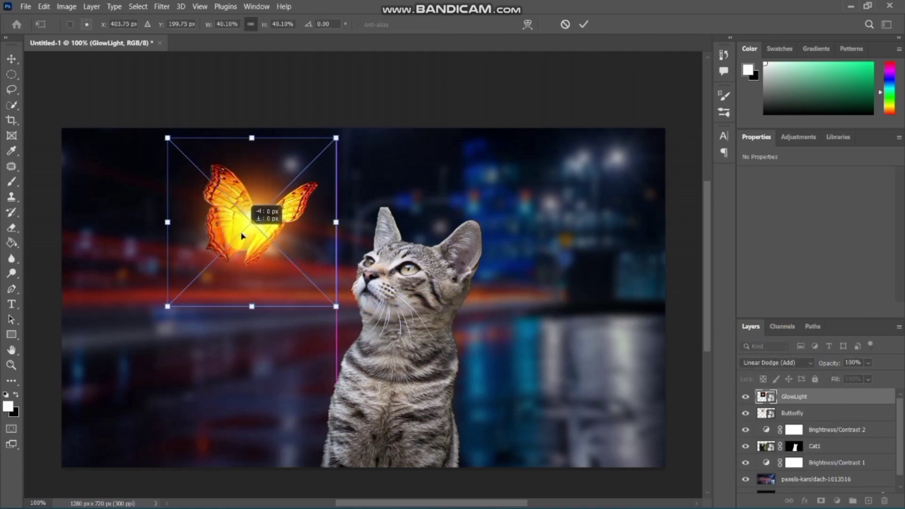
pyautogui.press('Return')
pyautogui.press('w')
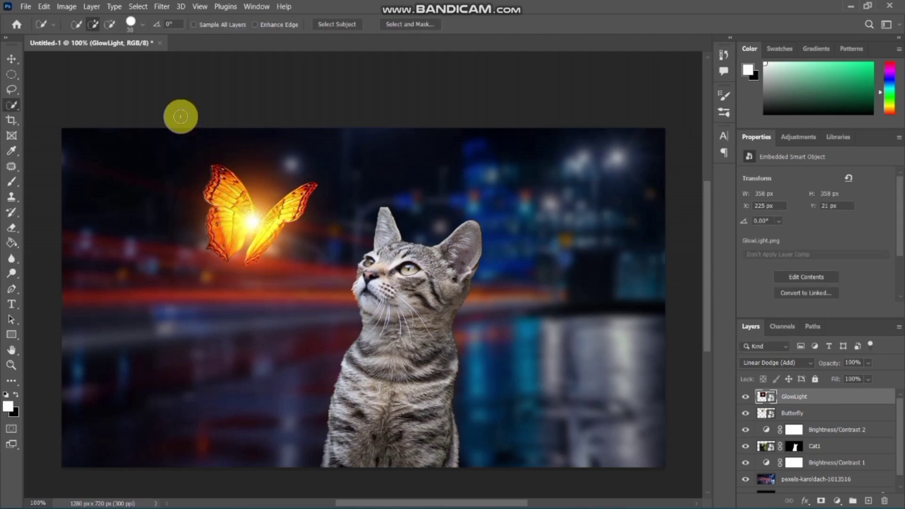
# - Apply a Gaussian Blur smart filter with a near-zero radius to the GlowLight layer
pyautogui.click(162, 6)
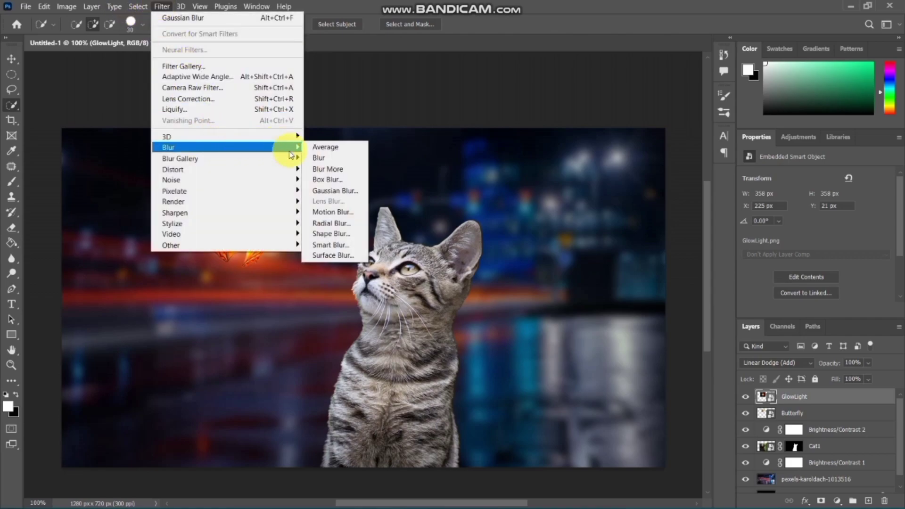
pyautogui.click(322, 195)
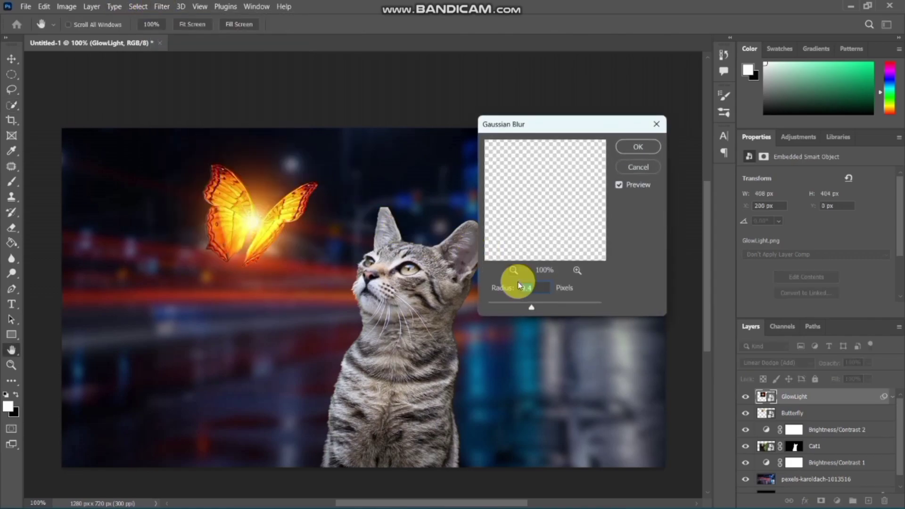
pyautogui.moveTo(530, 307); pyautogui.dragTo(489, 304)
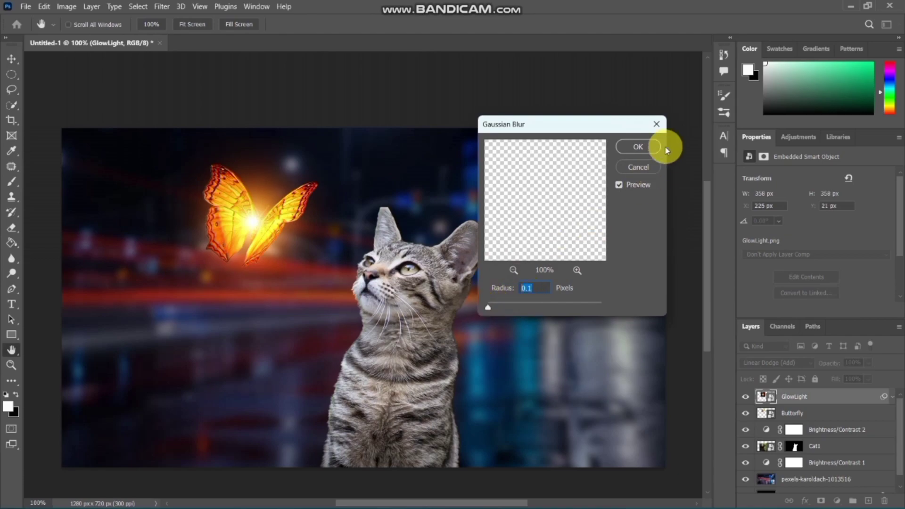
pyautogui.click(642, 146)
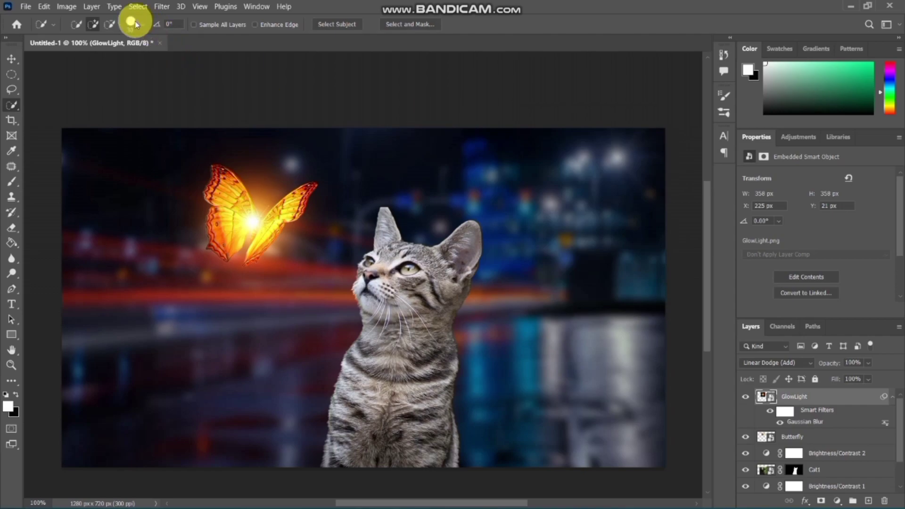
# - Add a second Gaussian Blur smart filter with an 18 px radius to the glow
pyautogui.click(163, 6)
pyautogui.moveTo(168, 147)
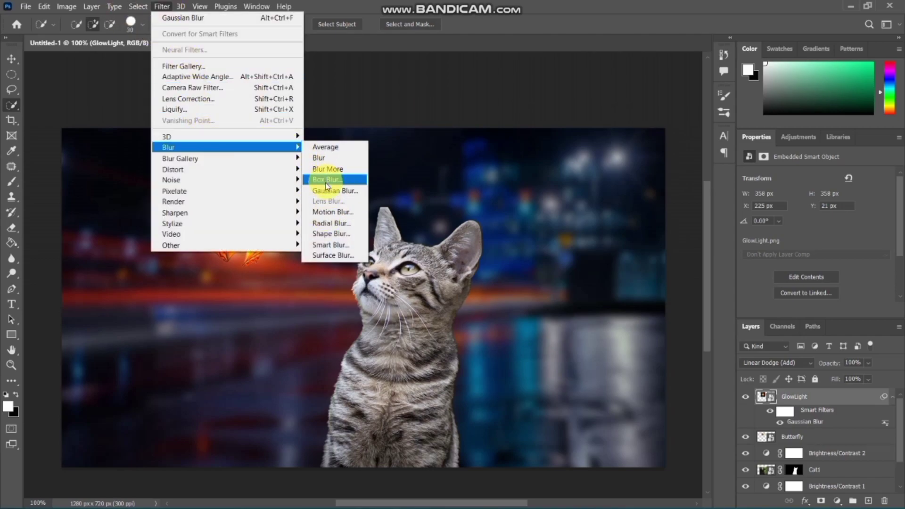
pyautogui.click(331, 191)
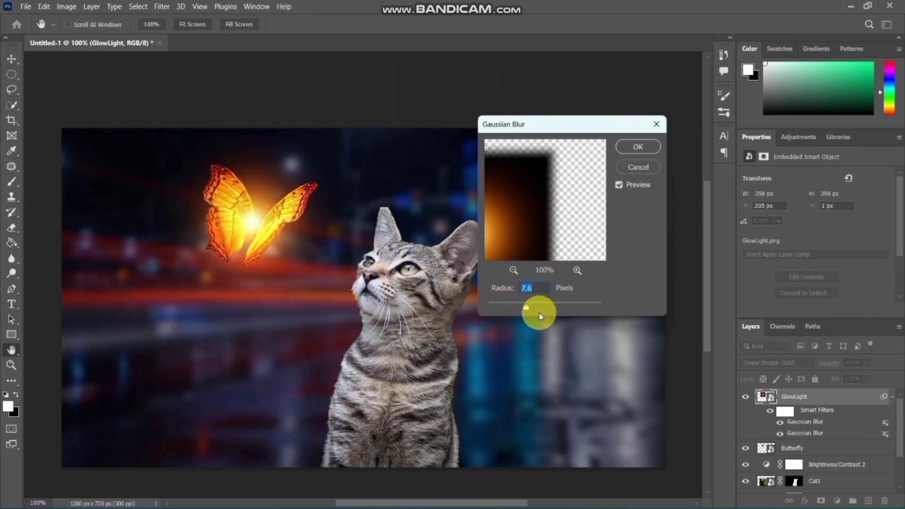
pyautogui.moveTo(539, 313); pyautogui.dragTo(539, 307)
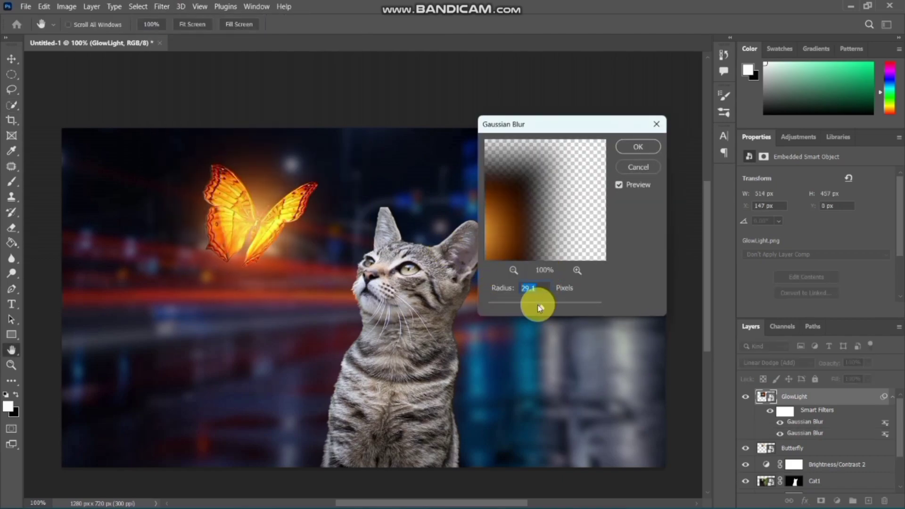
pyautogui.click(645, 148)
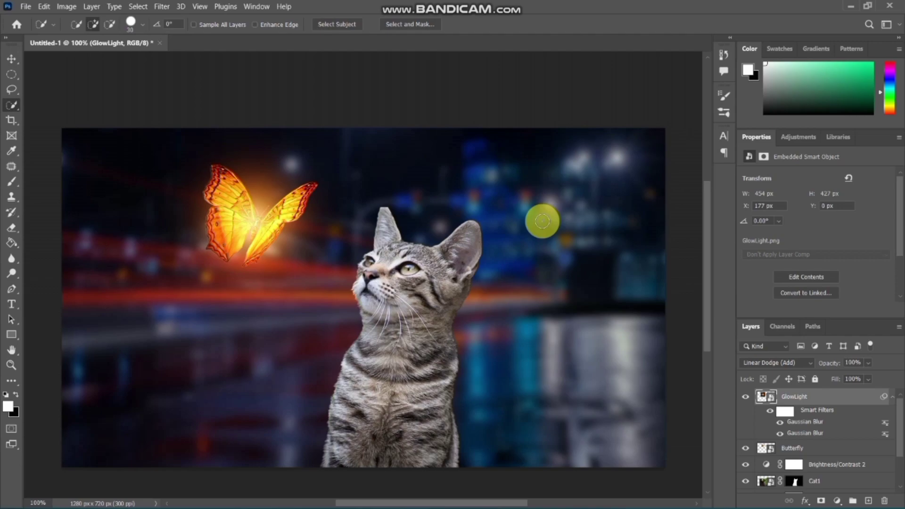
# - Duplicate the GlowLight layer and enlarge the copy into a wider halo around the butterfly
pyautogui.hotkey('ctrl', 'j')
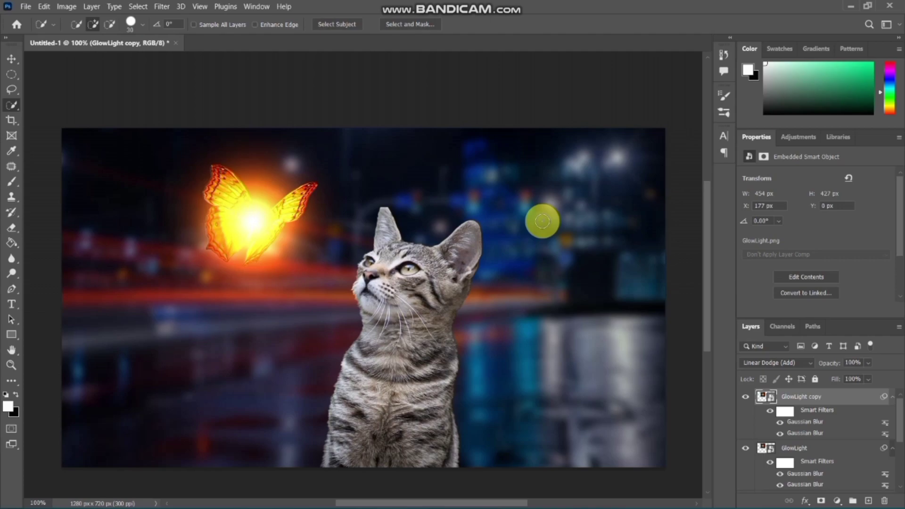
pyautogui.hotkey('ctrl', 't')
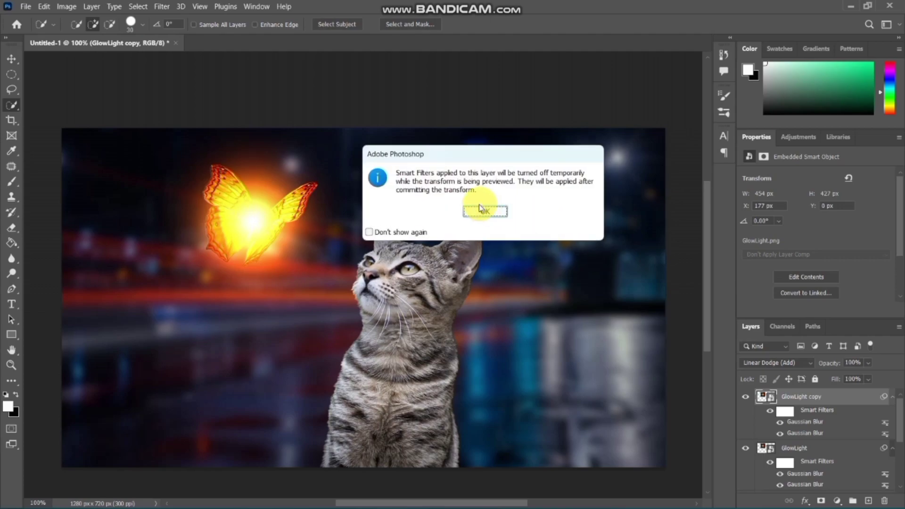
pyautogui.click(481, 212)
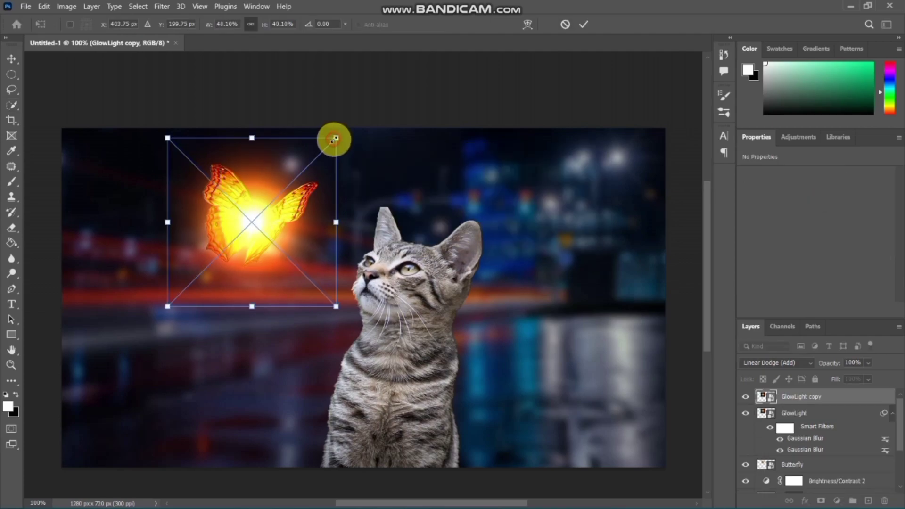
pyautogui.moveTo(335, 138); pyautogui.dragTo(394, 81)
pyautogui.moveTo(354, 194); pyautogui.dragTo(354, 214)
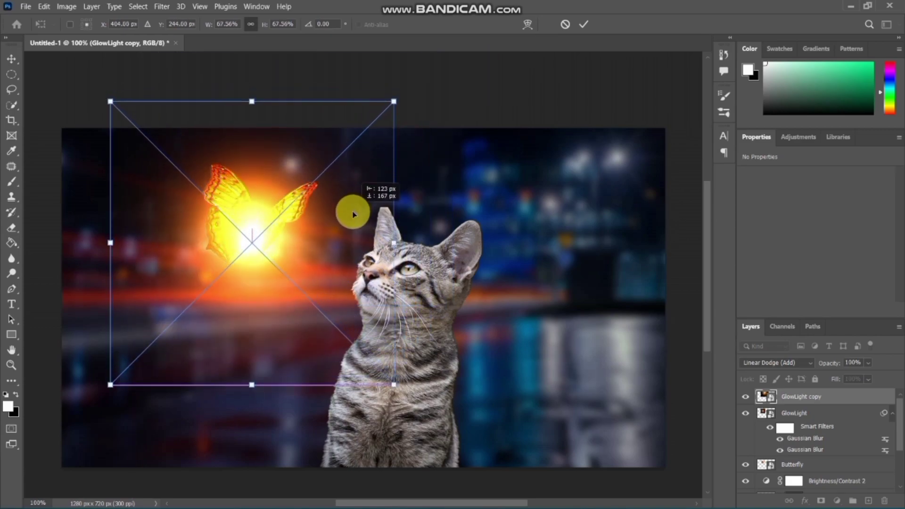
pyautogui.moveTo(411, 87); pyautogui.dragTo(419, 55)
pyautogui.press('Return')
pyautogui.press('w')
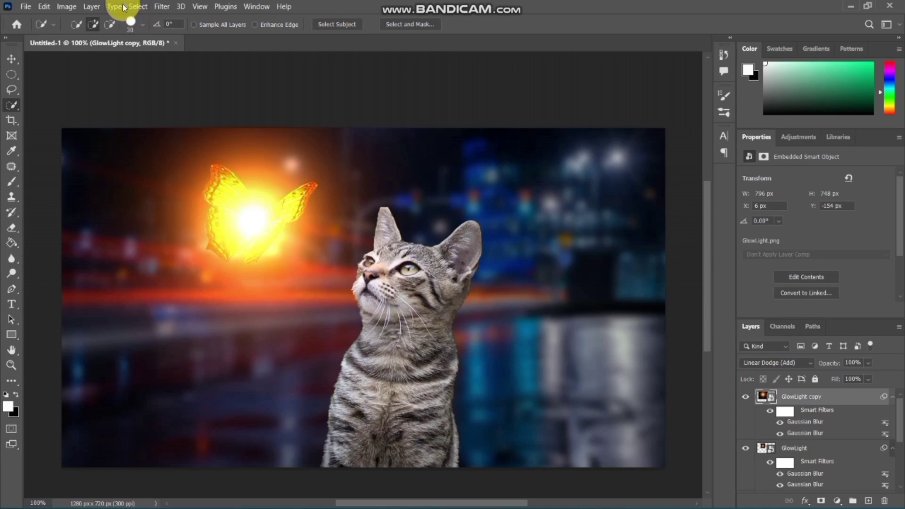
# - Apply Color Balance to the GlowLight copy with Cyan-Red +18 and Magenta-Green -9
pyautogui.click(67, 7)
pyautogui.moveTo(84, 34)
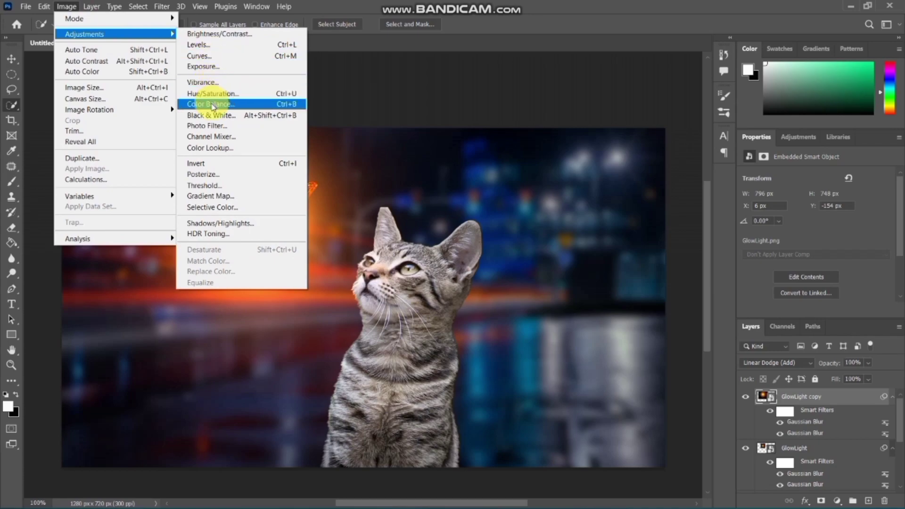
pyautogui.click(210, 104)
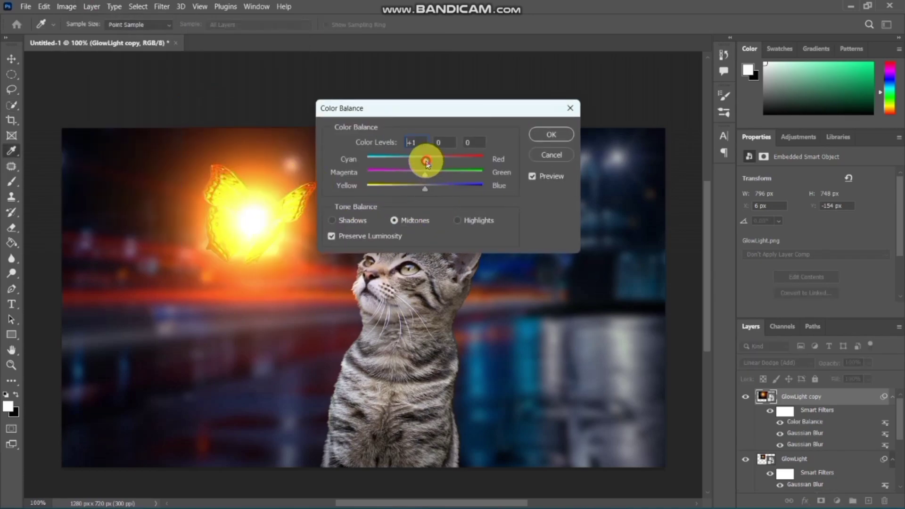
pyautogui.moveTo(427, 163); pyautogui.dragTo(437, 164)
pyautogui.click(543, 134)
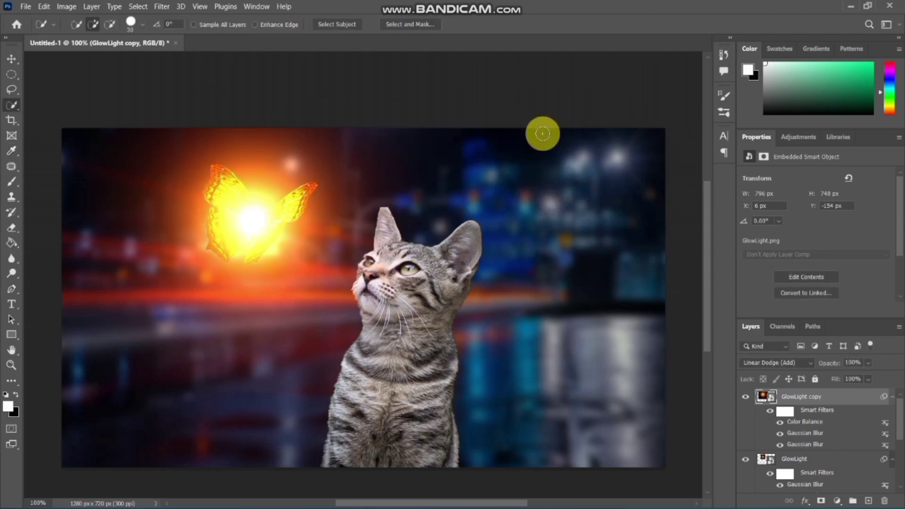
# - Apply a Brightness/Contrast filter to the GlowLight copy, brightness -51 and contrast 22
pyautogui.click(65, 6)
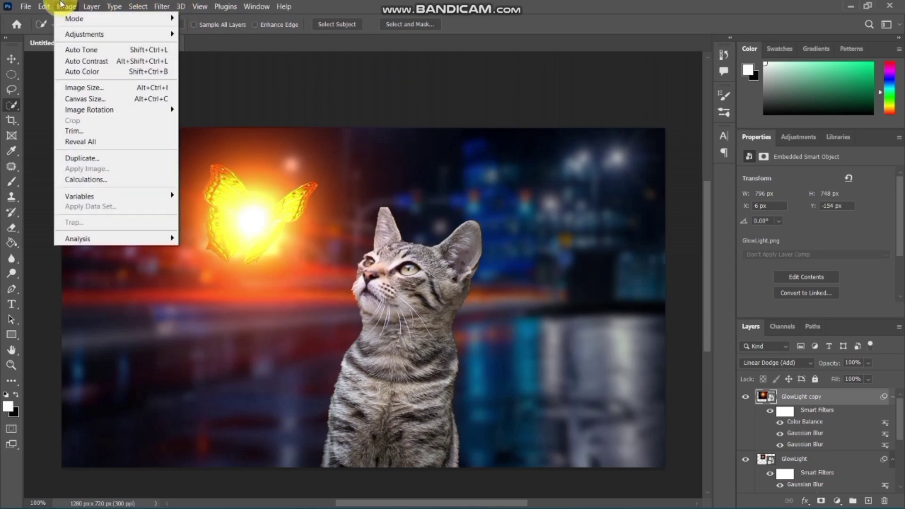
pyautogui.moveTo(84, 33)
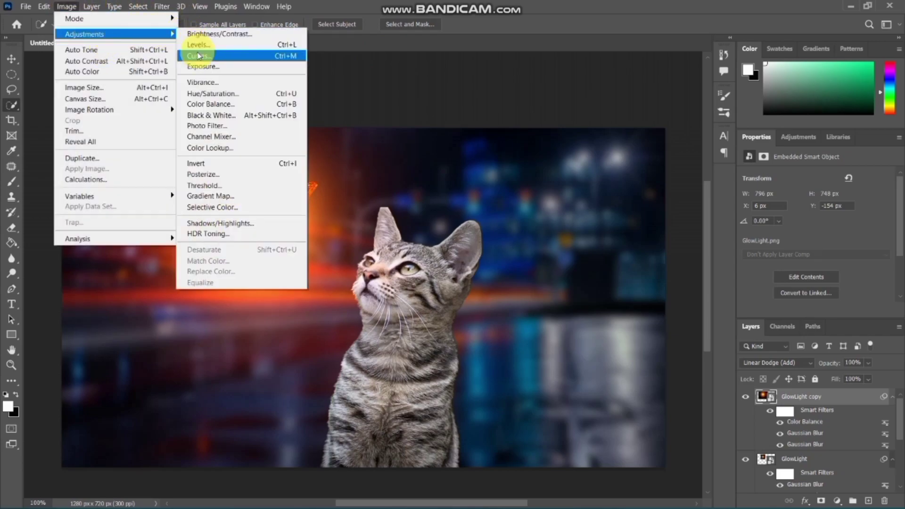
pyautogui.click(199, 33)
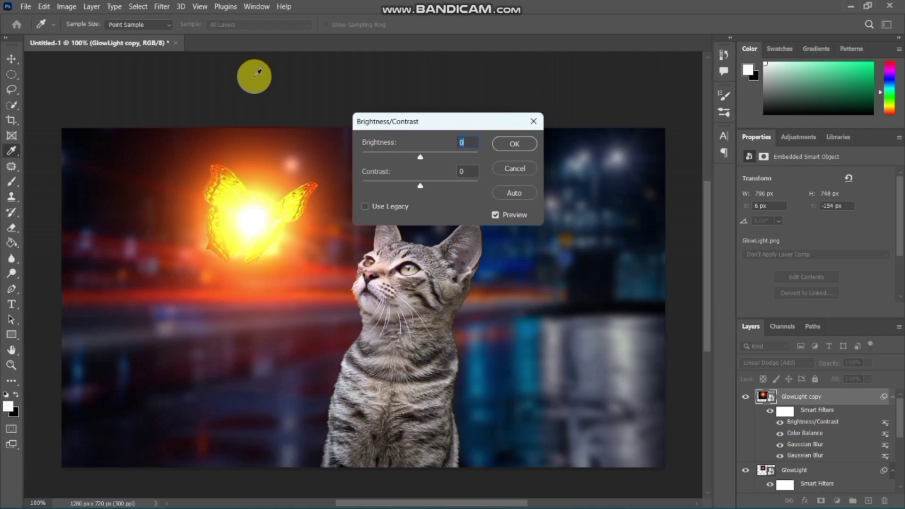
pyautogui.moveTo(416, 160); pyautogui.dragTo(410, 160)
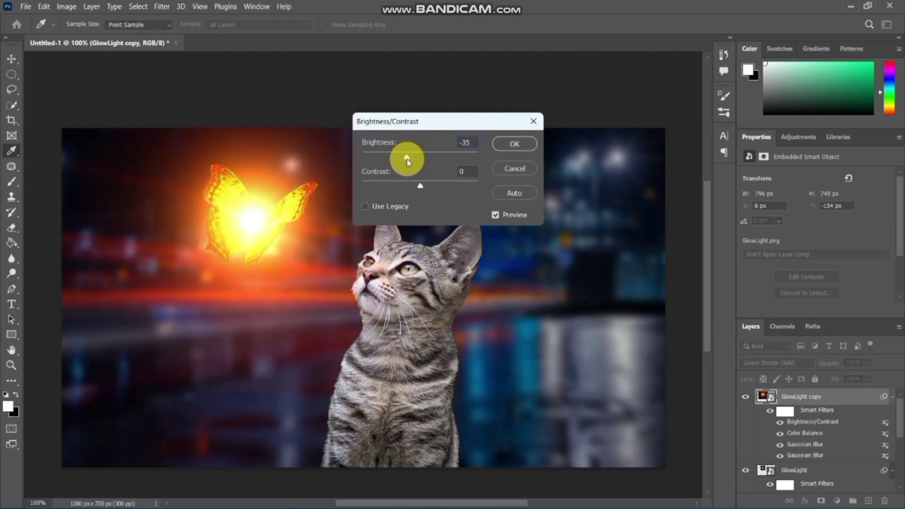
pyautogui.moveTo(407, 160); pyautogui.dragTo(401, 161)
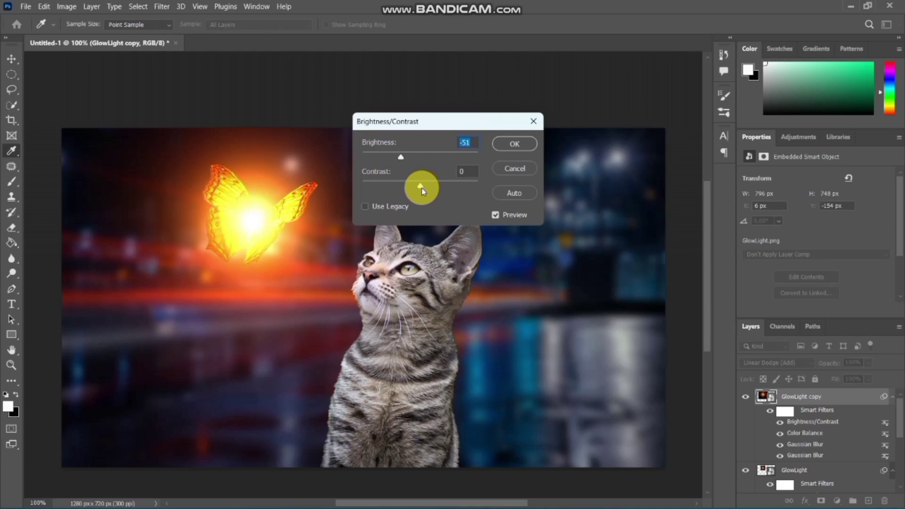
pyautogui.moveTo(421, 188); pyautogui.dragTo(427, 190)
pyautogui.click(515, 143)
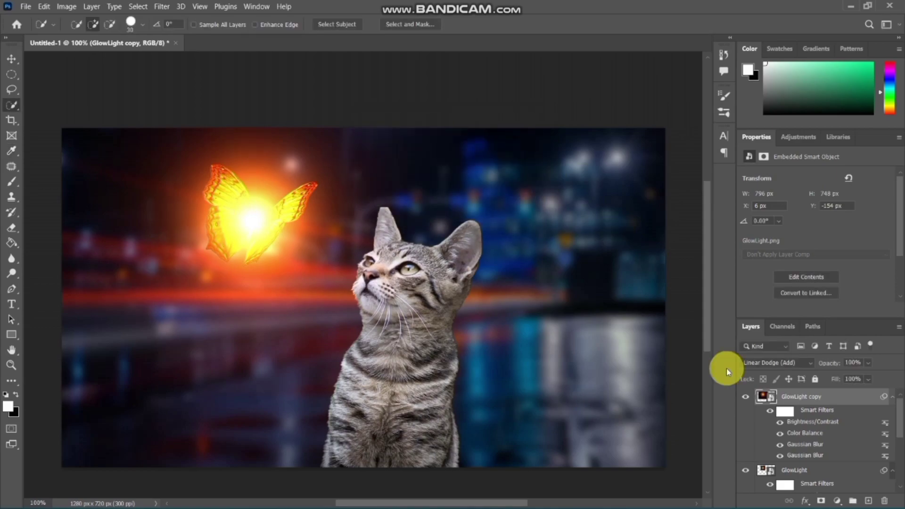
# - Apply Brightness/Contrast to the GlowLight layer with brightness -47 and contrast 23
pyautogui.click(807, 473)
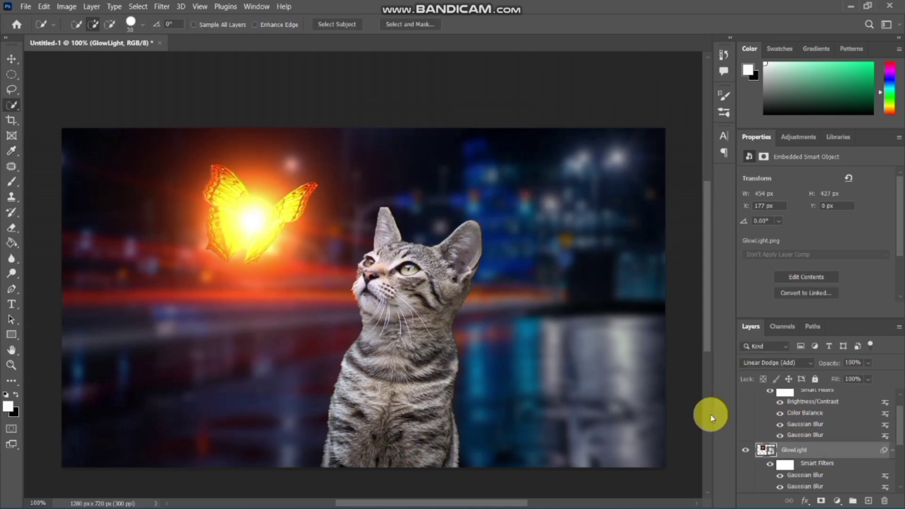
pyautogui.click(66, 6)
pyautogui.moveTo(85, 34)
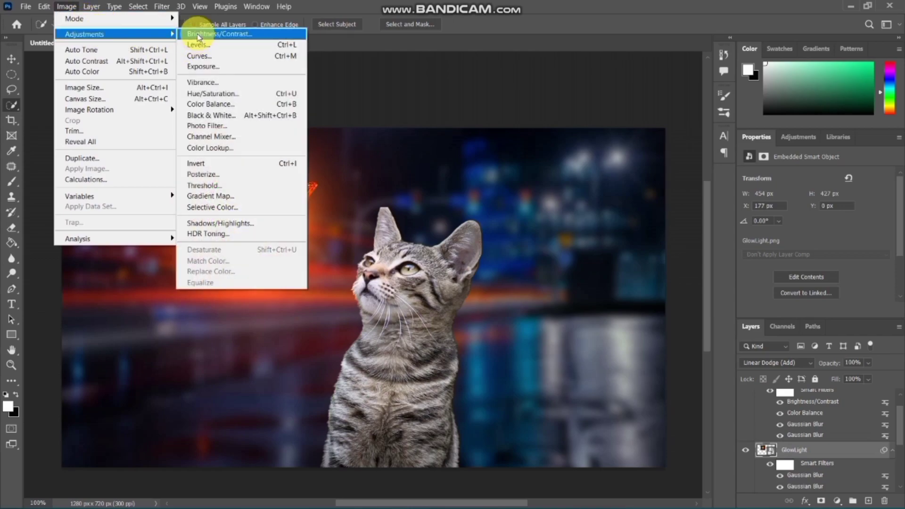
pyautogui.click(198, 33)
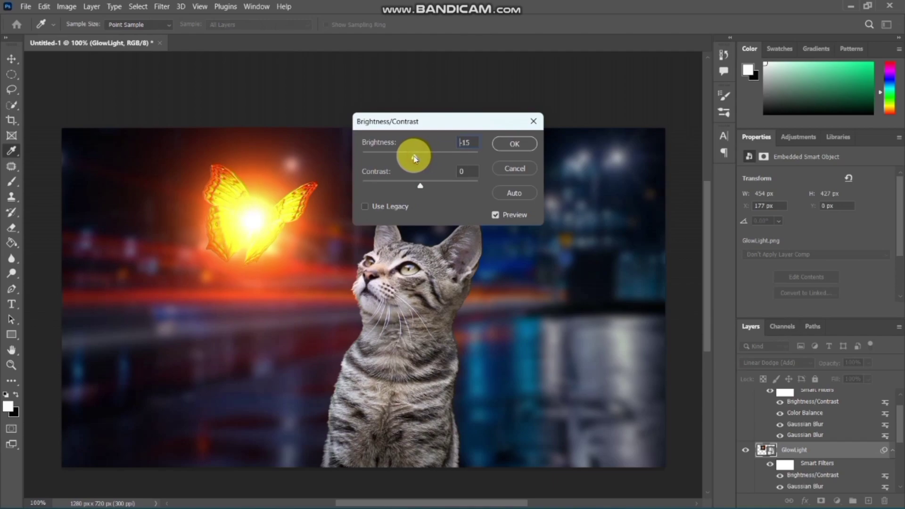
pyautogui.moveTo(411, 157); pyautogui.dragTo(403, 155)
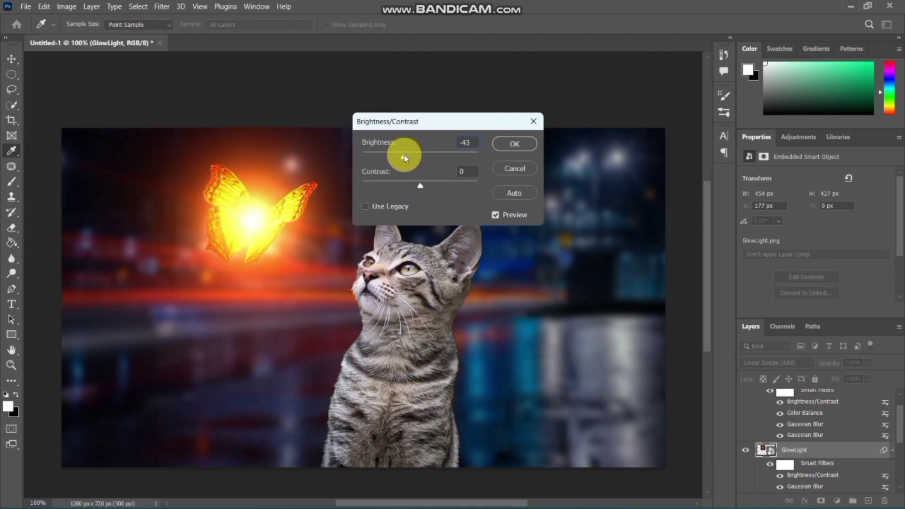
pyautogui.click(420, 186)
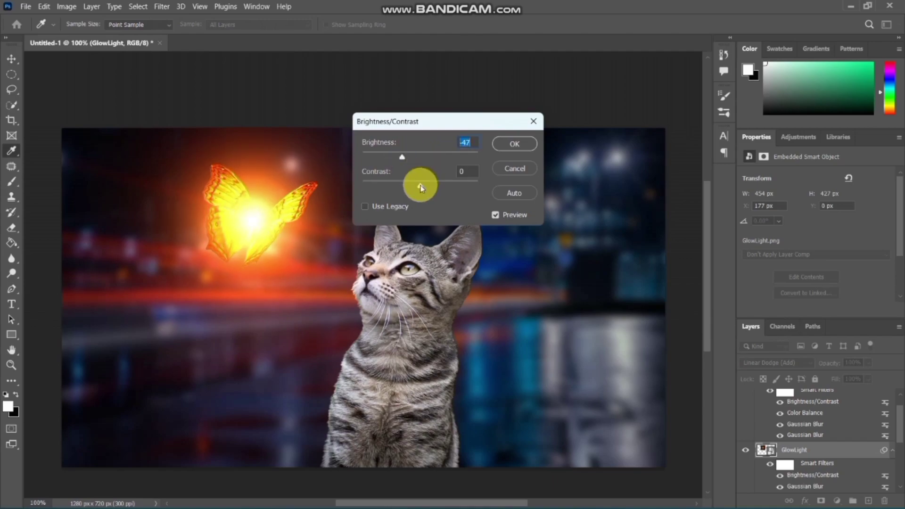
pyautogui.moveTo(427, 188); pyautogui.dragTo(435, 188)
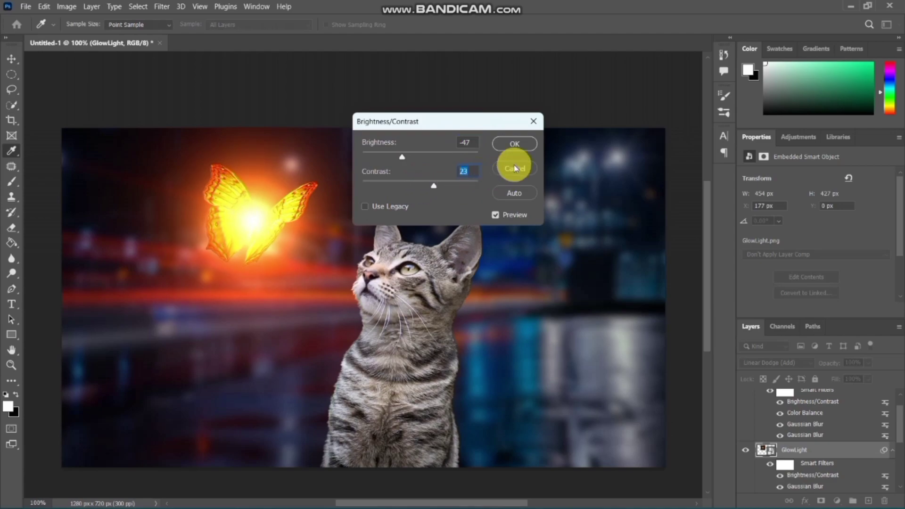
pyautogui.click(514, 144)
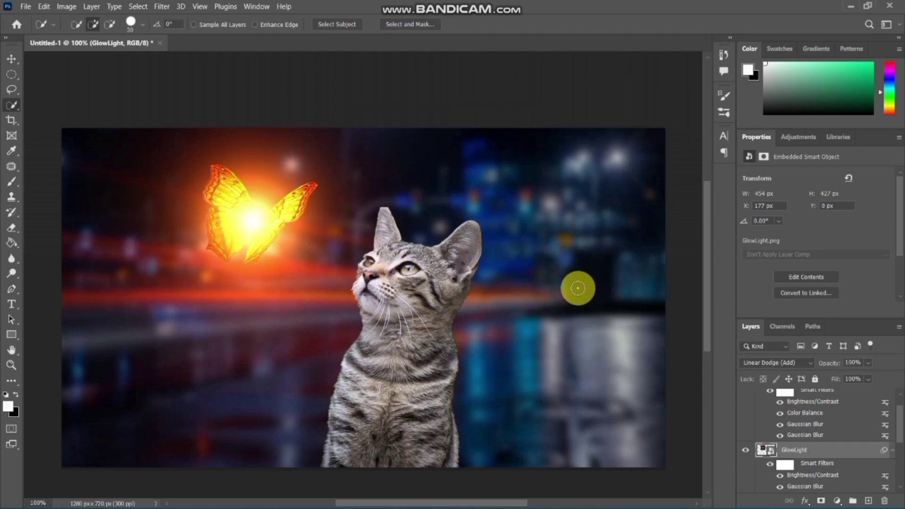
# - Add an empty Layer 1 directly above Cat1 and bring up the foreground colour picker
pyautogui.scroll(-2, 891, 439)
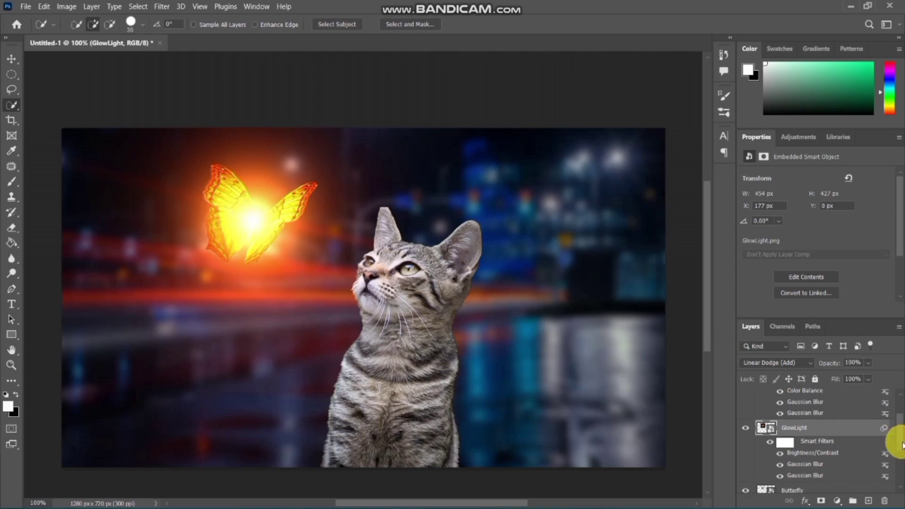
pyautogui.moveTo(901, 446); pyautogui.dragTo(902, 467)
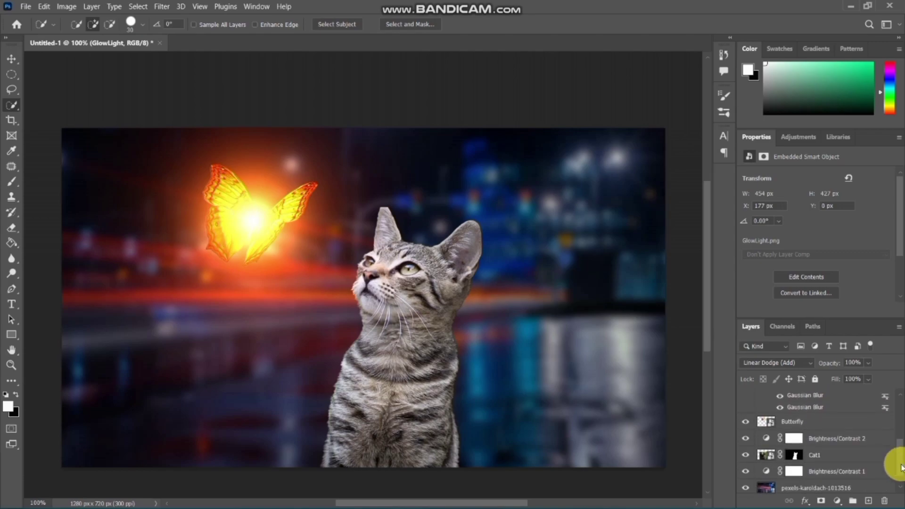
pyautogui.click(826, 455)
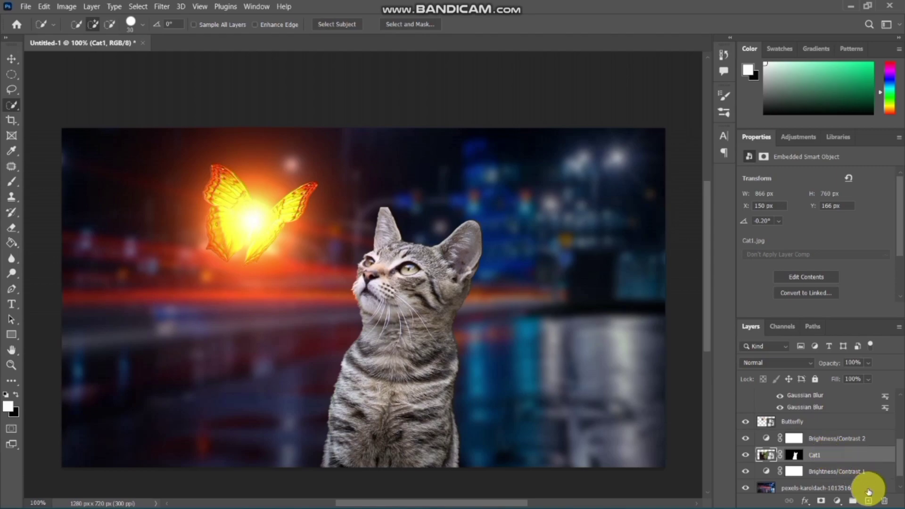
pyautogui.click(868, 501)
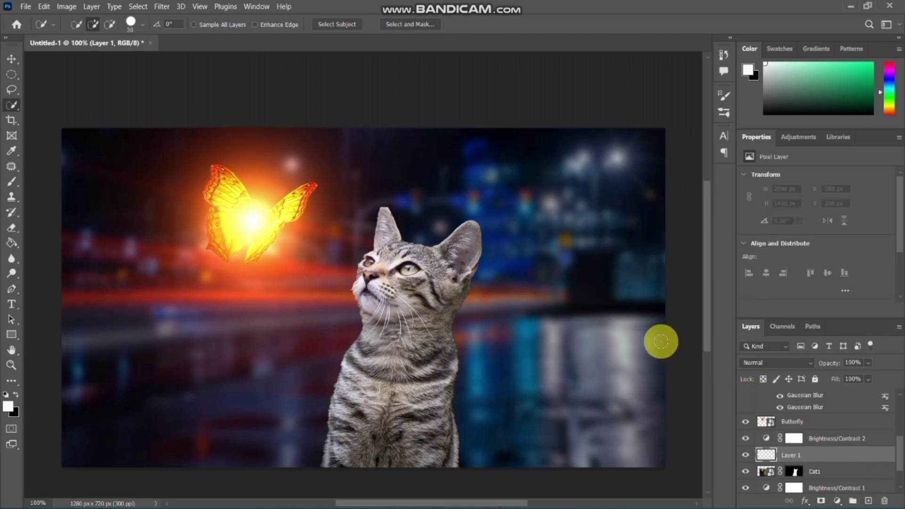
pyautogui.click(7, 406)
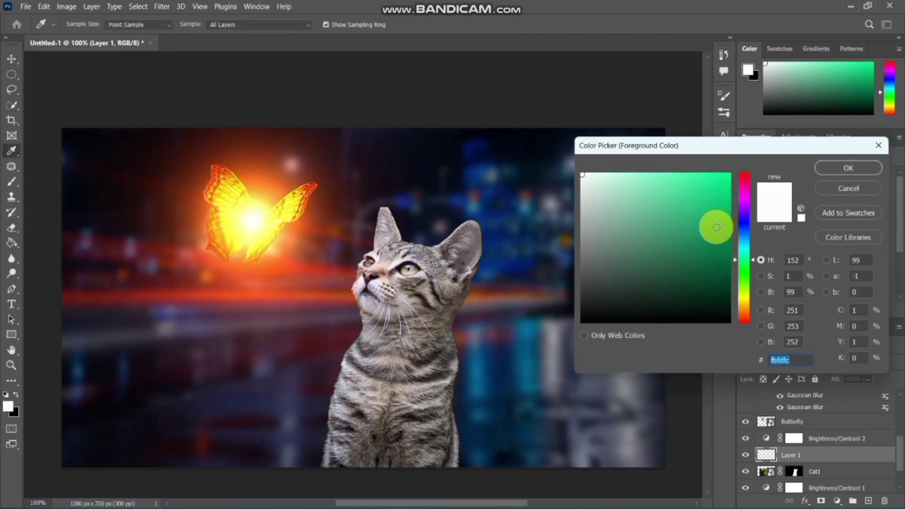
# - Set the foreground colour to a saturated orange and switch to the Brush tool
pyautogui.click(745, 314)
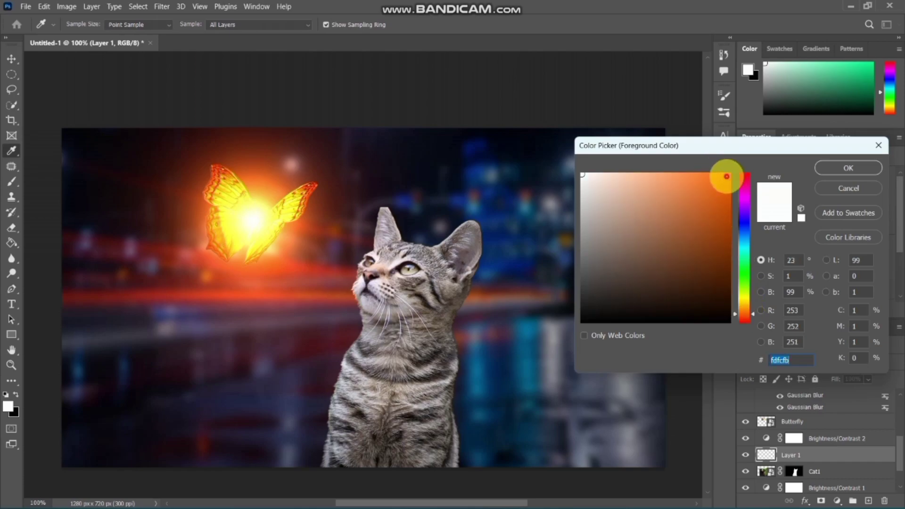
pyautogui.click(727, 176)
pyautogui.click(848, 168)
pyautogui.press('w')
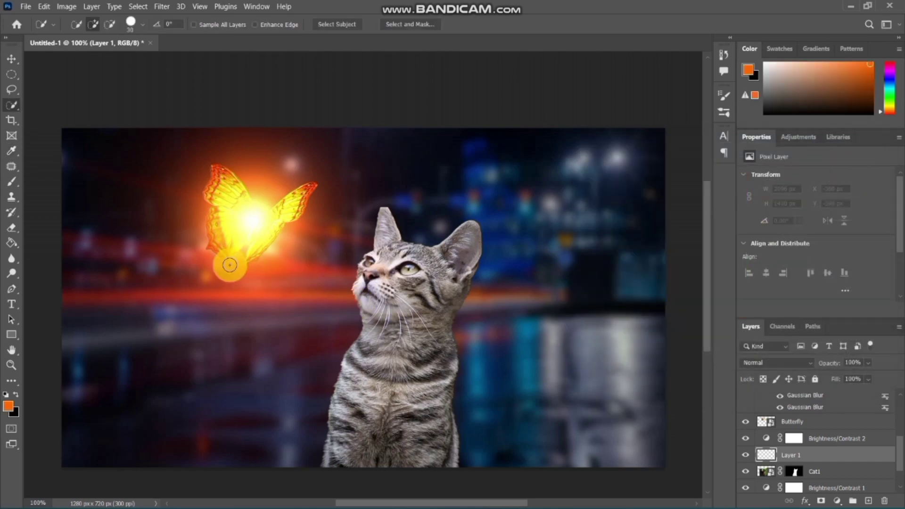
pyautogui.click(11, 182)
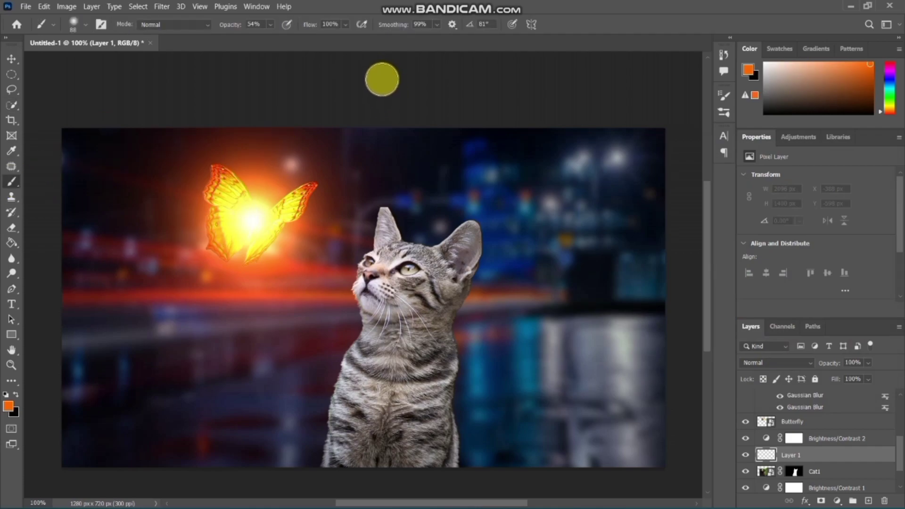
# - Give the brush 10% smoothing, 1% flow, a 48 px size and 0% hardness
pyautogui.click(429, 23)
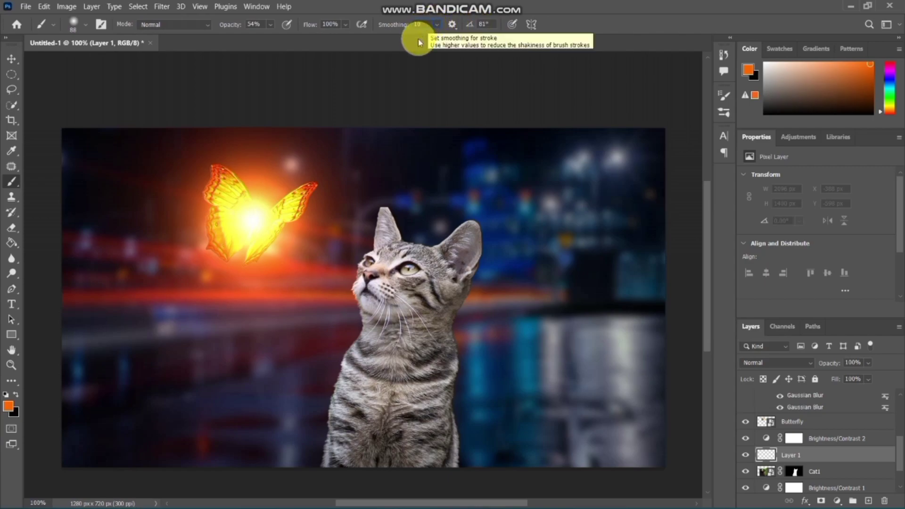
pyautogui.click(339, 22)
pyautogui.write('1')
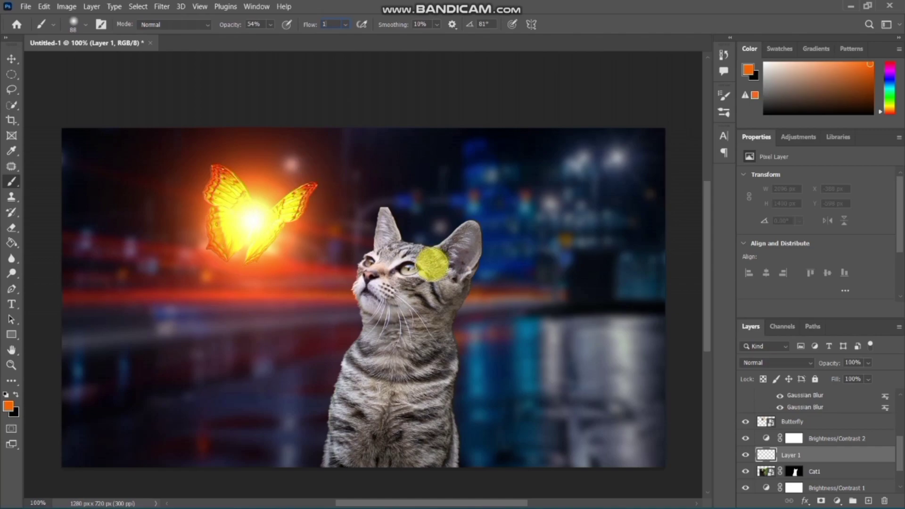
pyautogui.click(73, 26)
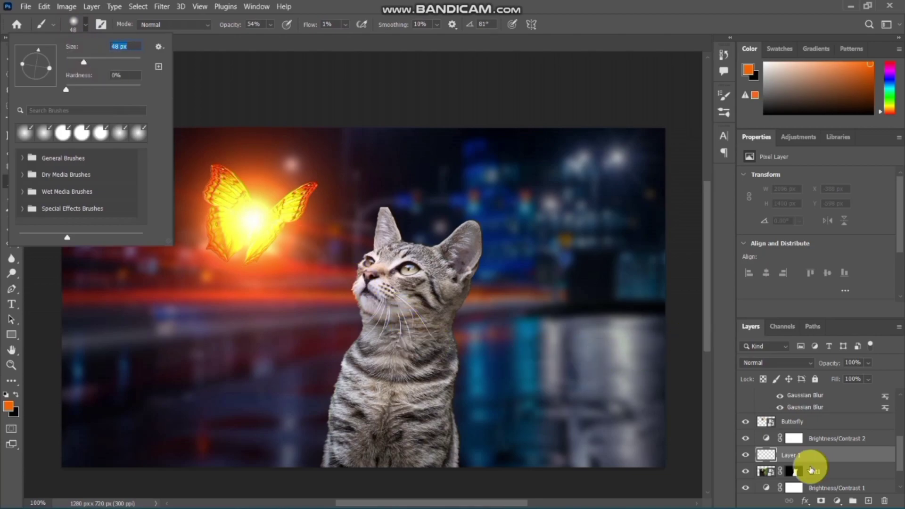
# - Zoom in on the cat's face and set the orange brush to 100% opacity and 4% flow
pyautogui.press('Escape')
pyautogui.hotkey('ctrl', '+')
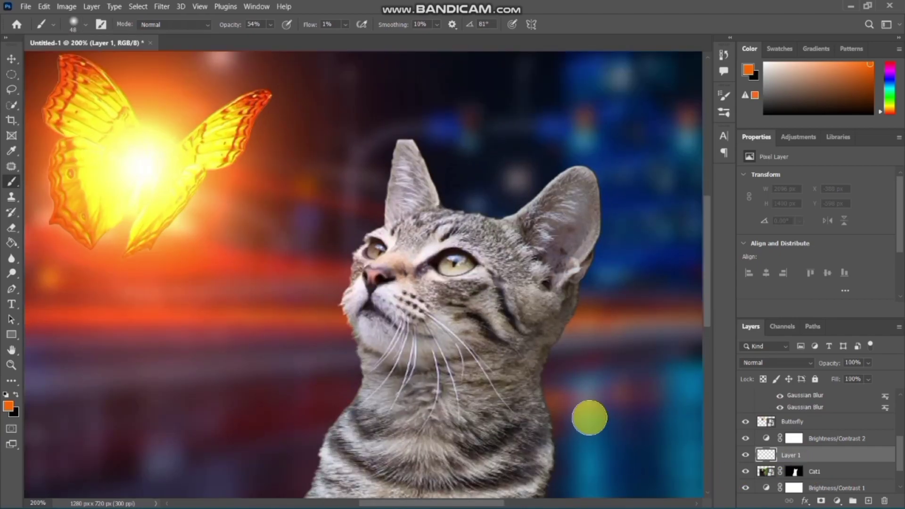
pyautogui.click(346, 24)
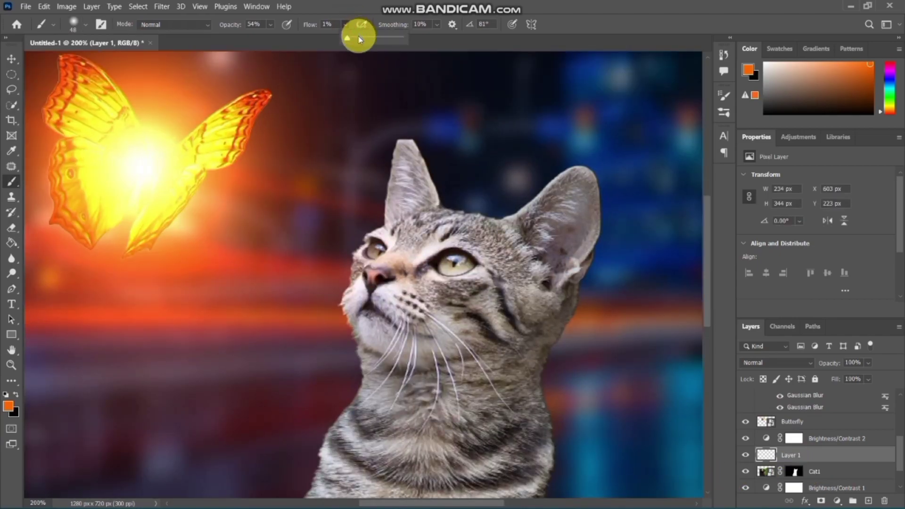
pyautogui.click(357, 38)
pyautogui.click(271, 24)
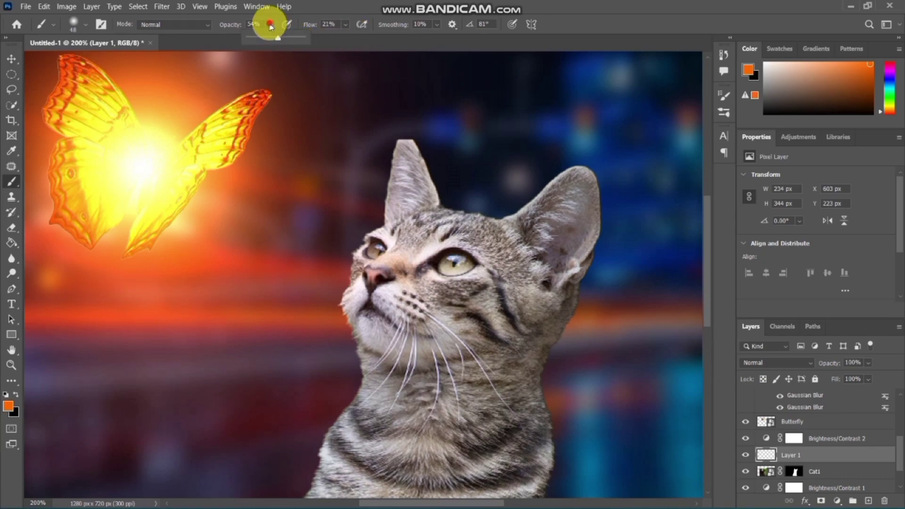
pyautogui.moveTo(279, 38); pyautogui.dragTo(330, 50)
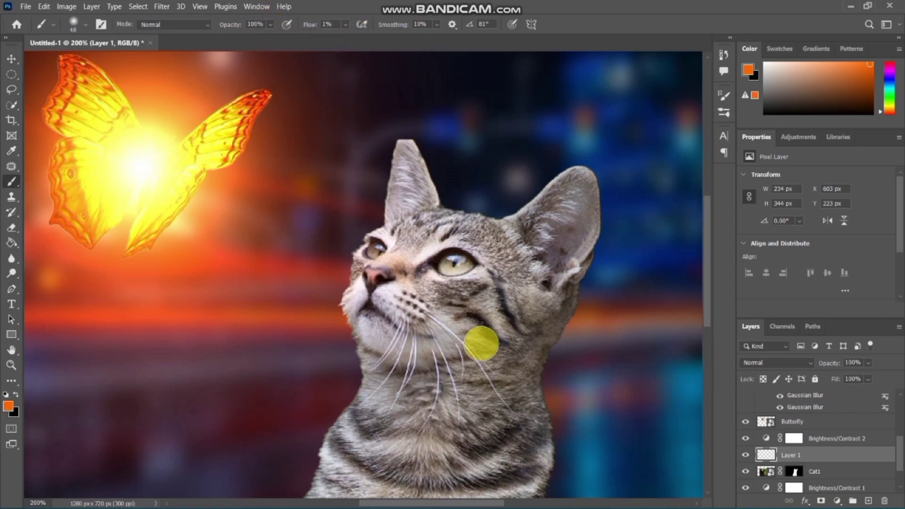
pyautogui.hotkey('ctrl', '+')
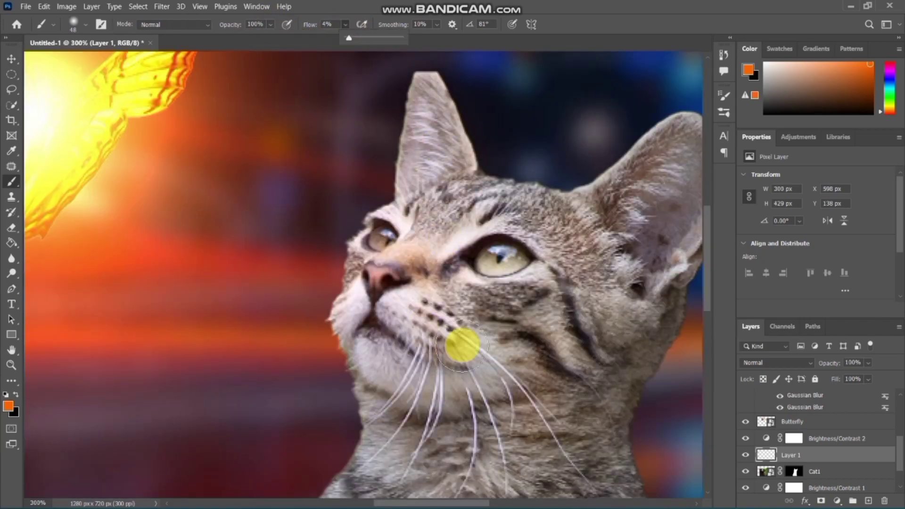